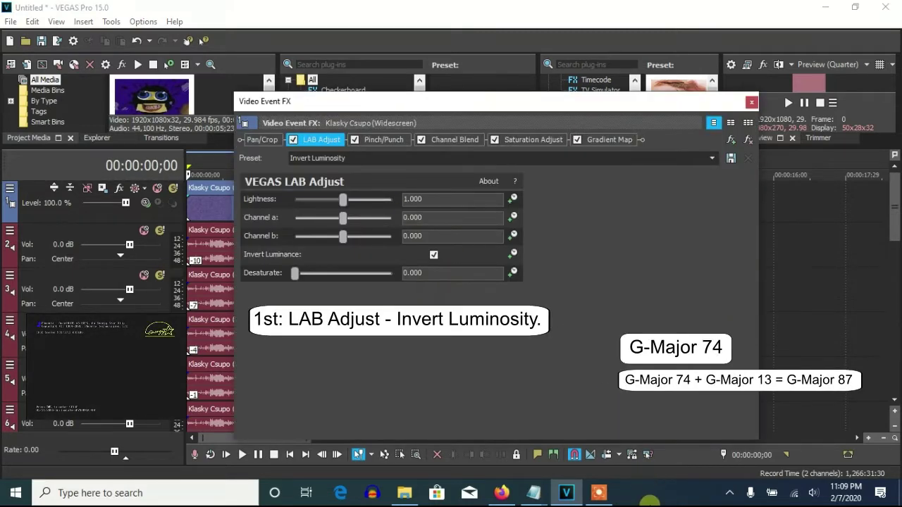
Review the Pinch/Punch, Channel Blend and Saturation Adjust settings in the Klasky Csupo video event's effect chain
left_click(385, 139)
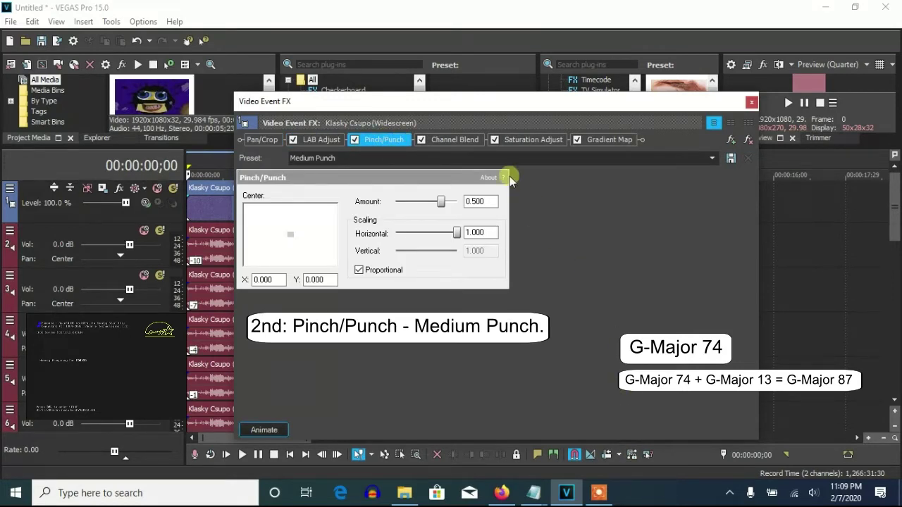
left_click(459, 140)
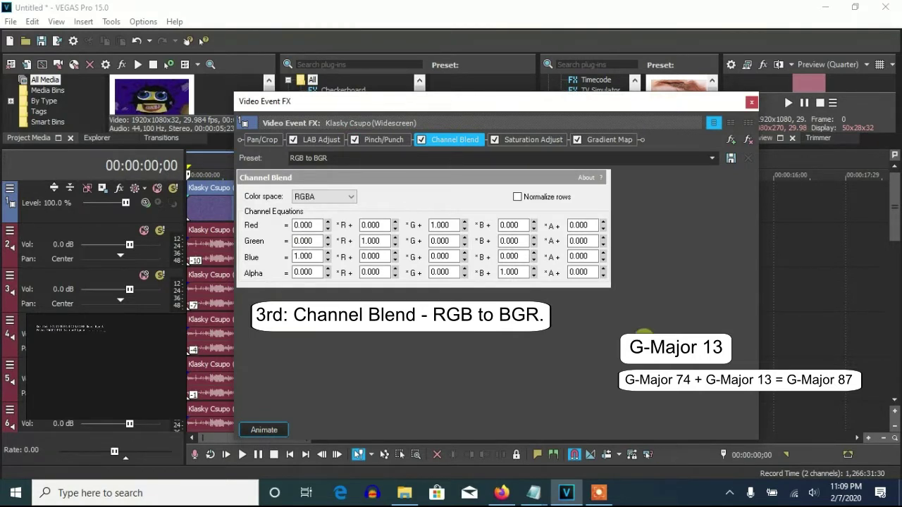
left_click(535, 141)
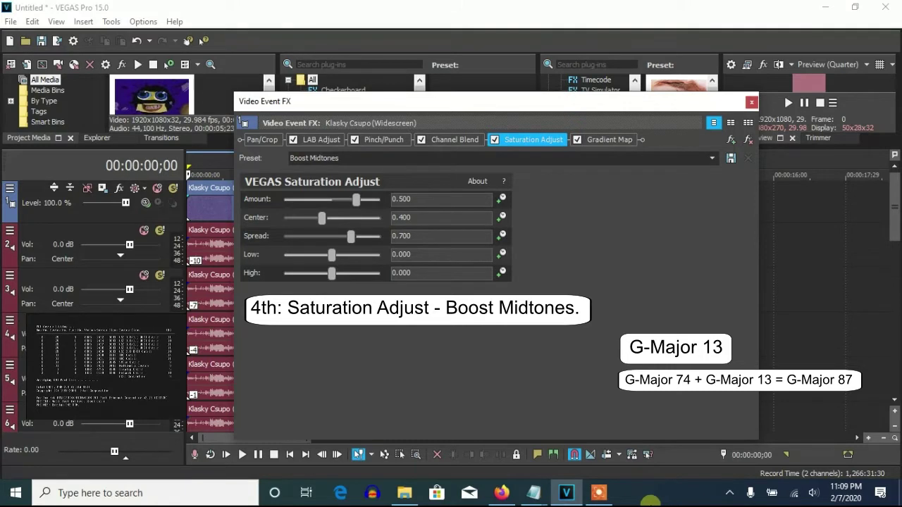
Examine the RGBA values of each Gradient Map control point on the video event, and close the effects window
left_click(608, 141)
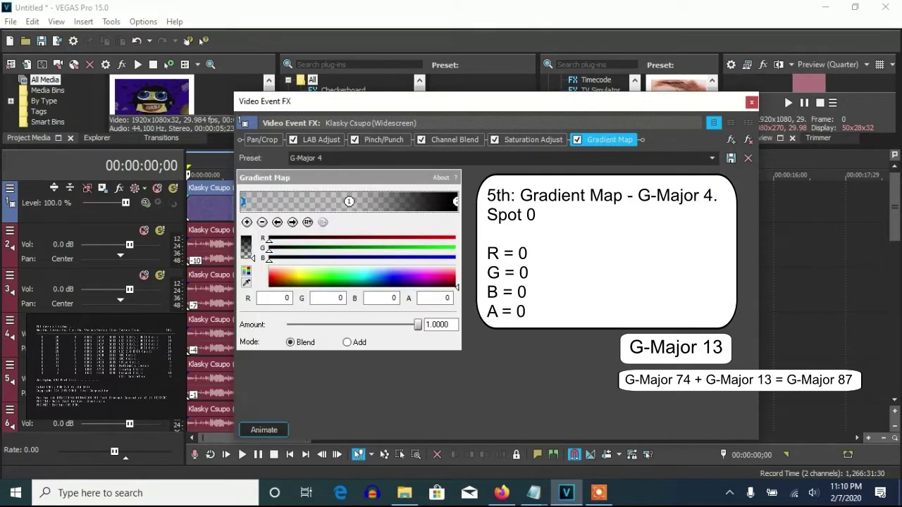
left_click(292, 222)
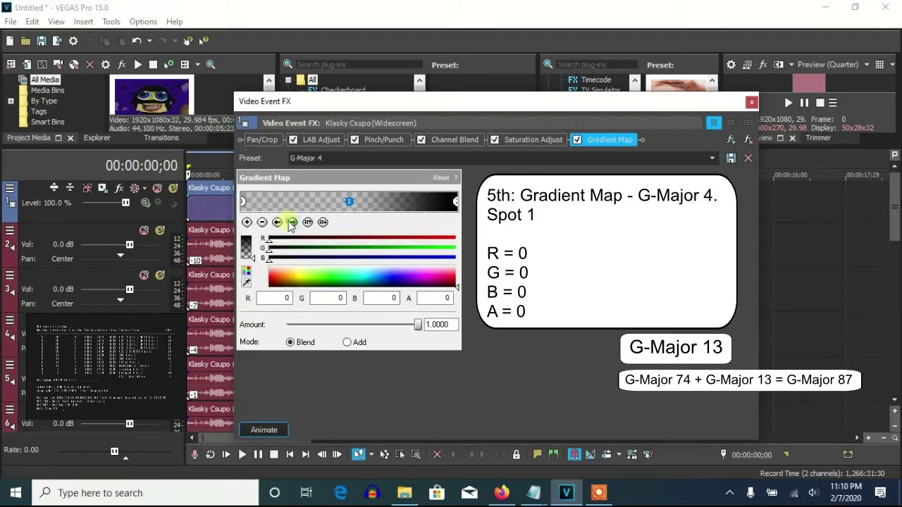
left_click(293, 222)
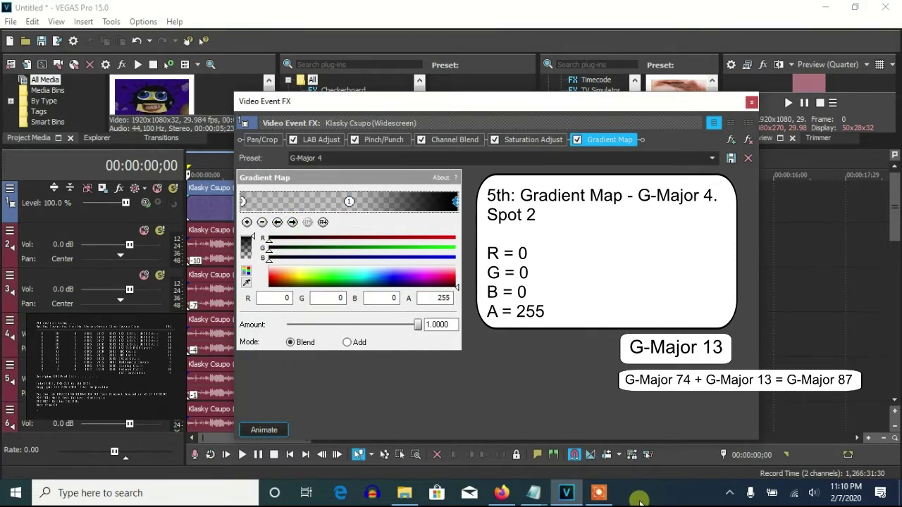
left_click(751, 103)
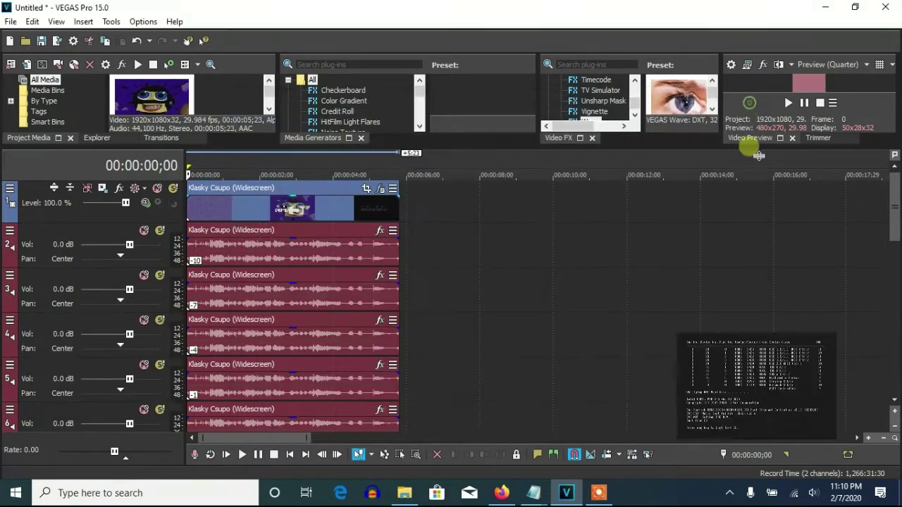
Check the time stretch and pitch shift properties of the audio events on tracks 2 and 3
right_click(363, 258)
left_click(403, 476)
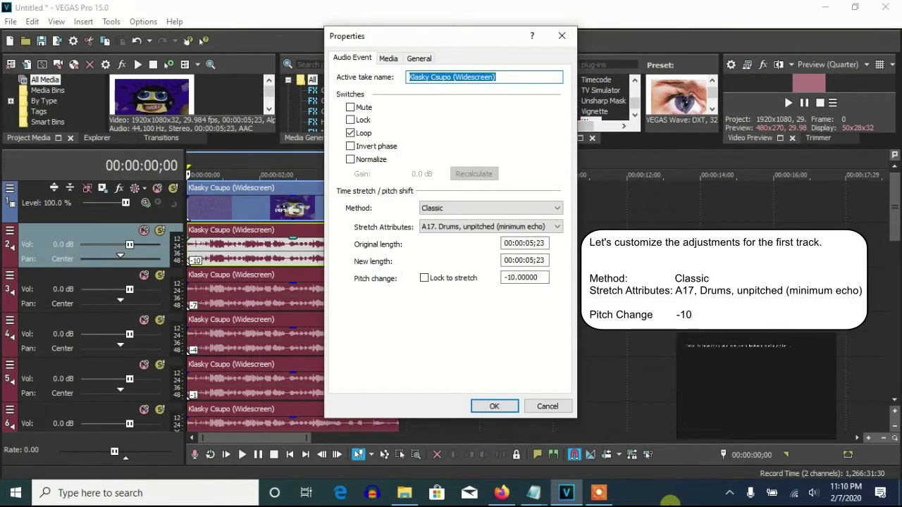
left_click(494, 406)
right_click(289, 303)
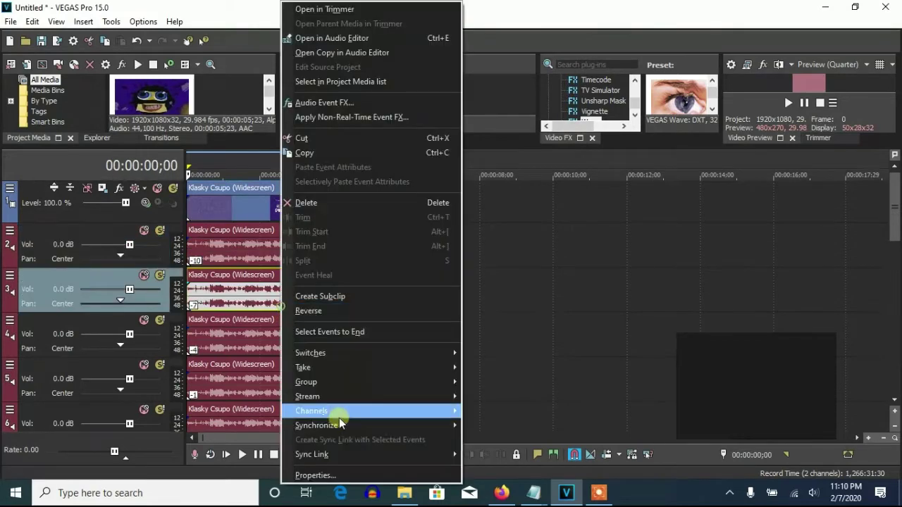
left_click(321, 475)
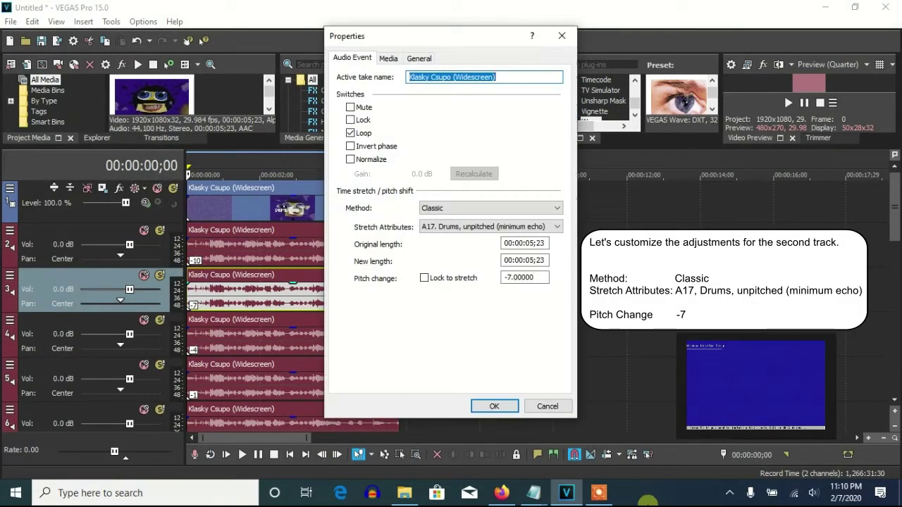
left_click(486, 409)
Check the time stretch and pitch shift properties of the audio events on tracks 4 and 5
right_click(272, 343)
left_click(322, 472)
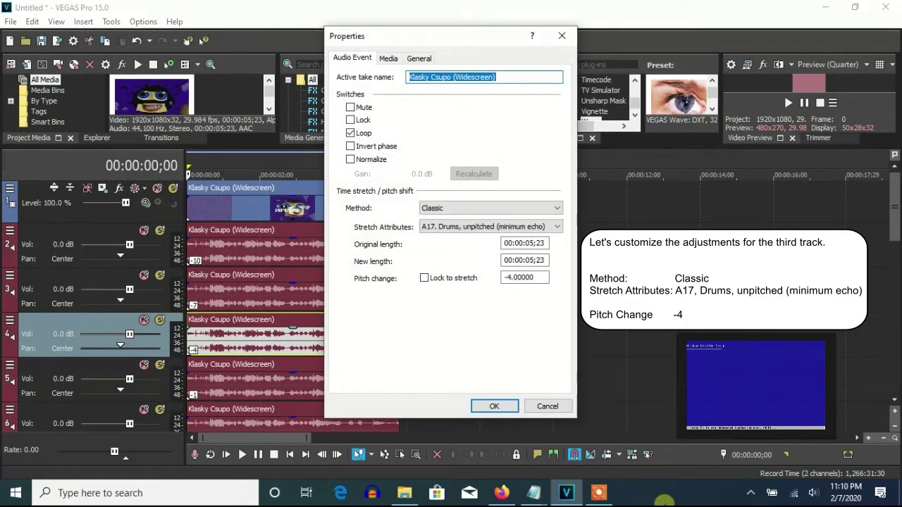
left_click(494, 406)
right_click(322, 379)
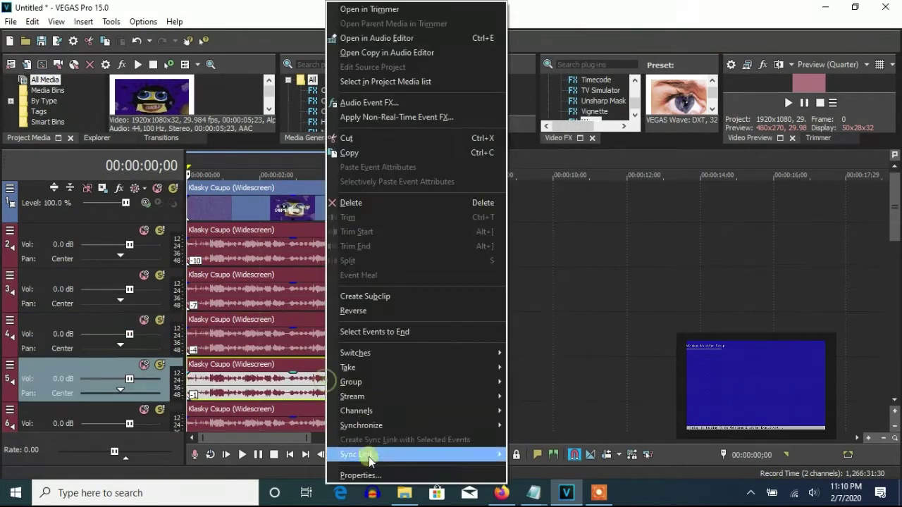
left_click(360, 476)
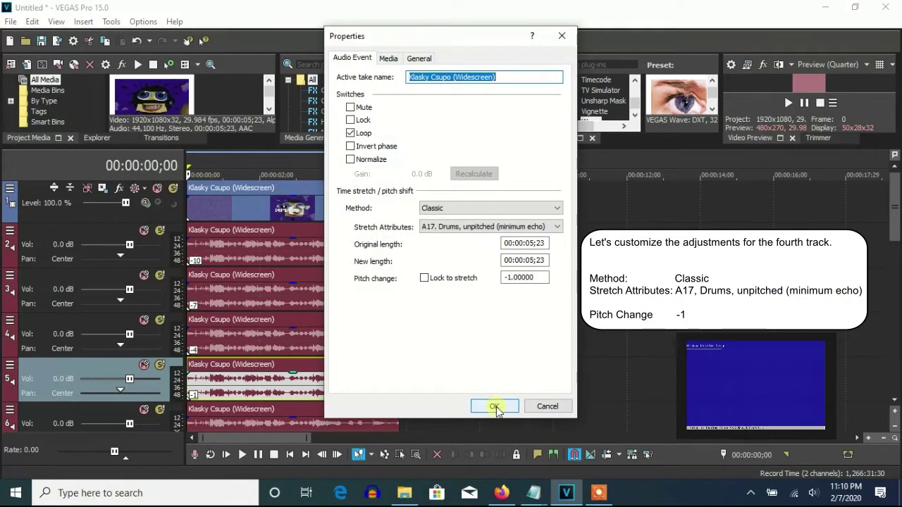
left_click(495, 407)
Check the time stretch and pitch shift properties of the audio events on tracks 6 and 7
right_click(366, 421)
left_click(397, 473)
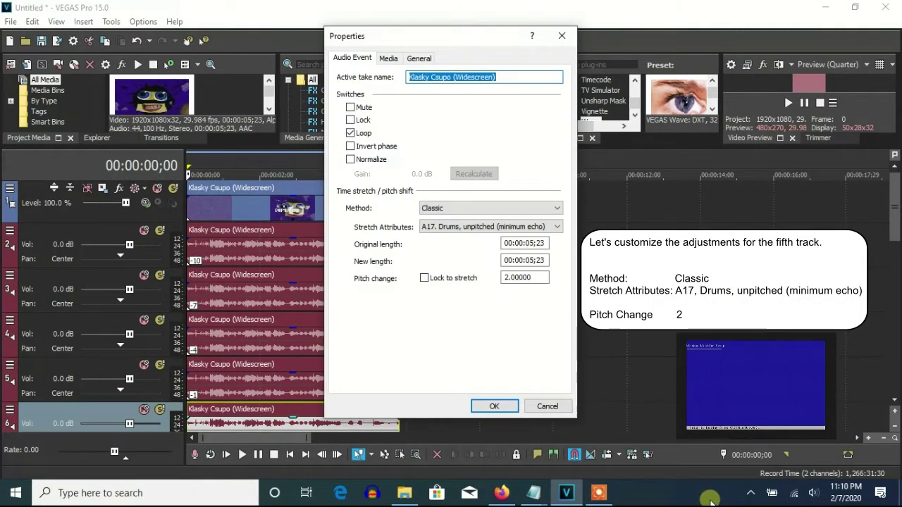
left_click(496, 407)
scroll(895, 226, "down", 5)
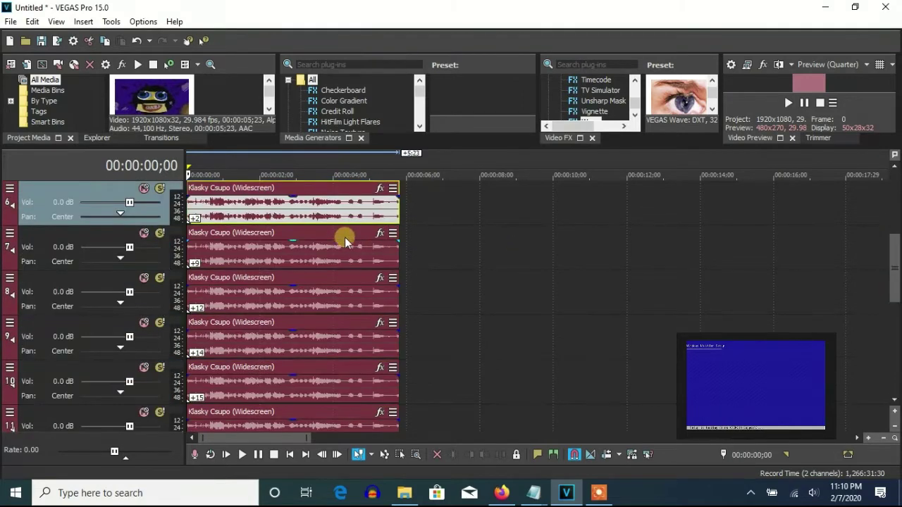
right_click(344, 242)
left_click(389, 473)
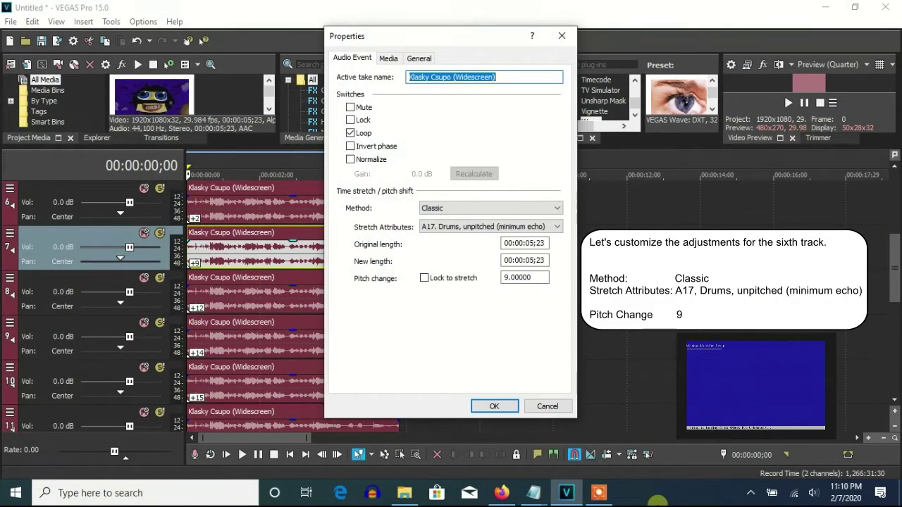
left_click(499, 407)
Check the time stretch and pitch shift properties of the audio events on tracks 8 and 9
right_click(301, 314)
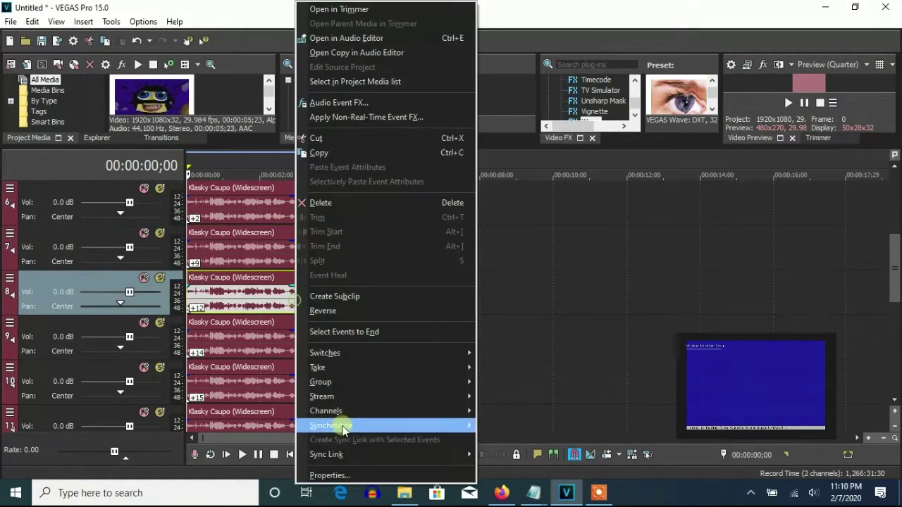
left_click(343, 480)
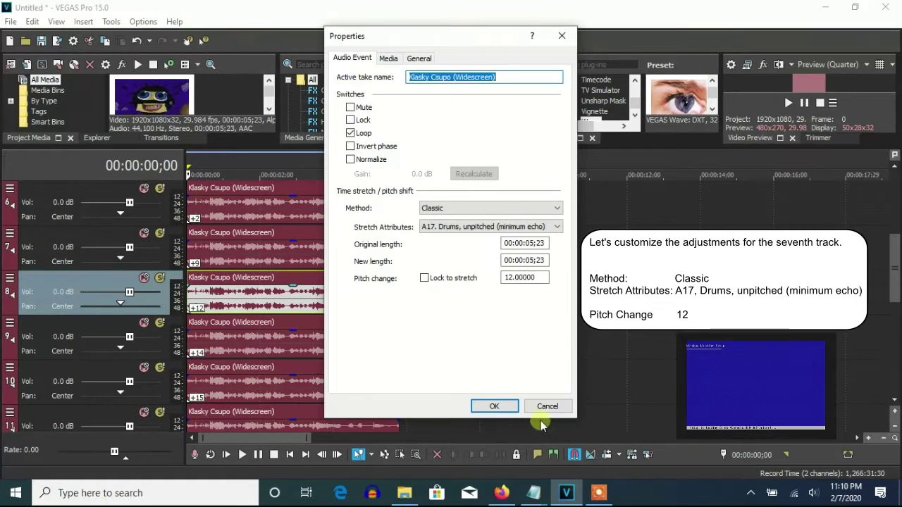
left_click(494, 406)
right_click(287, 342)
left_click(332, 476)
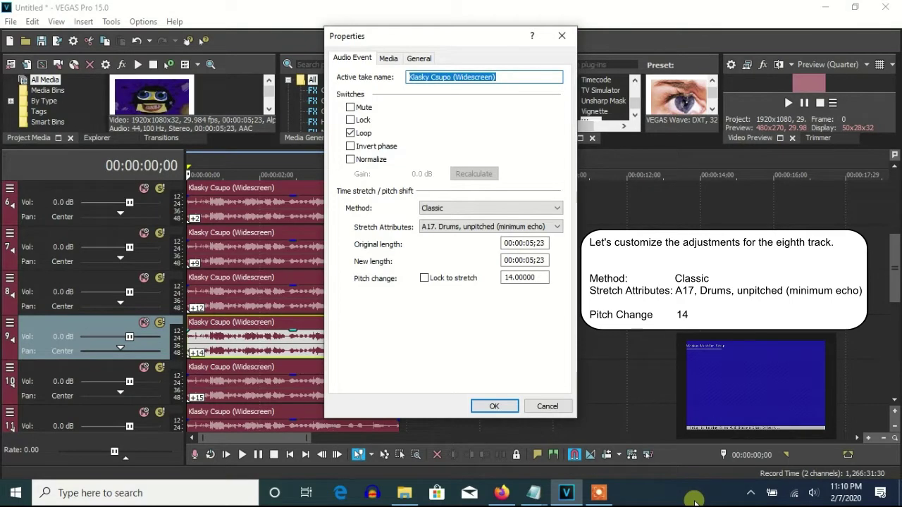
left_click(493, 407)
Check the time stretch and pitch shift properties of the audio events on tracks 10 and 11
right_click(334, 382)
left_click(390, 476)
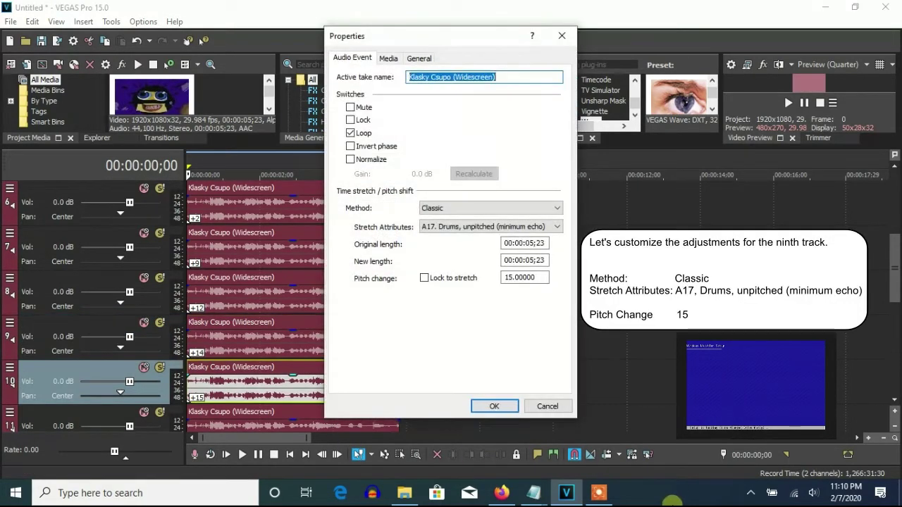
left_click(489, 411)
right_click(398, 423)
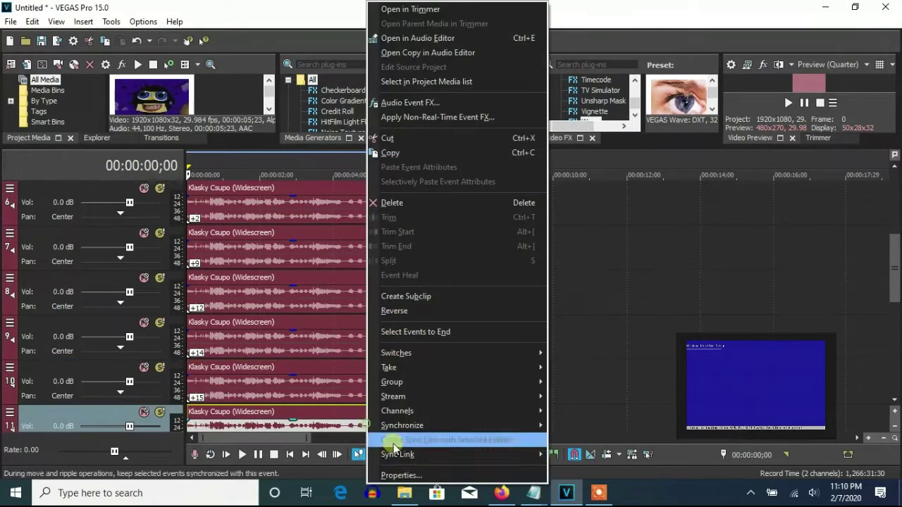
left_click(410, 473)
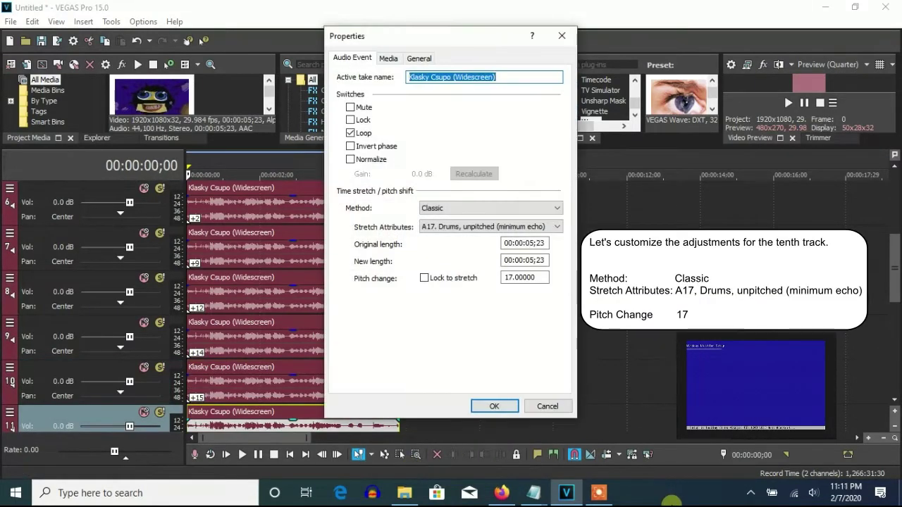
left_click(495, 406)
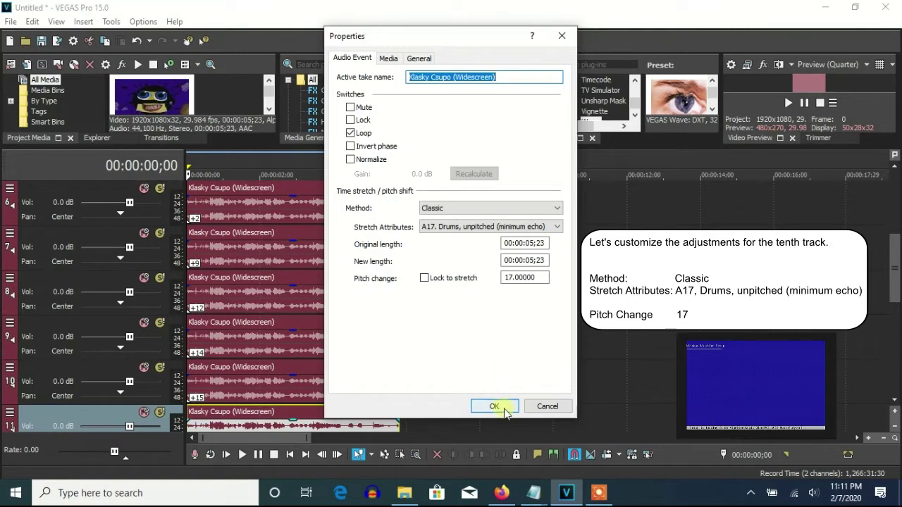
Check the time stretch and pitch shift properties of the audio events on tracks 12 and 13
scroll(317, 296, "down", 4)
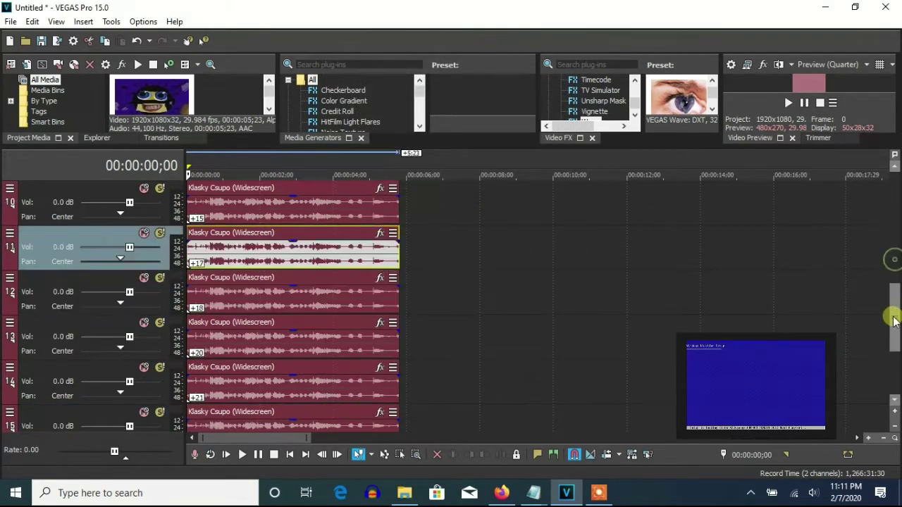
right_click(318, 284)
left_click(356, 476)
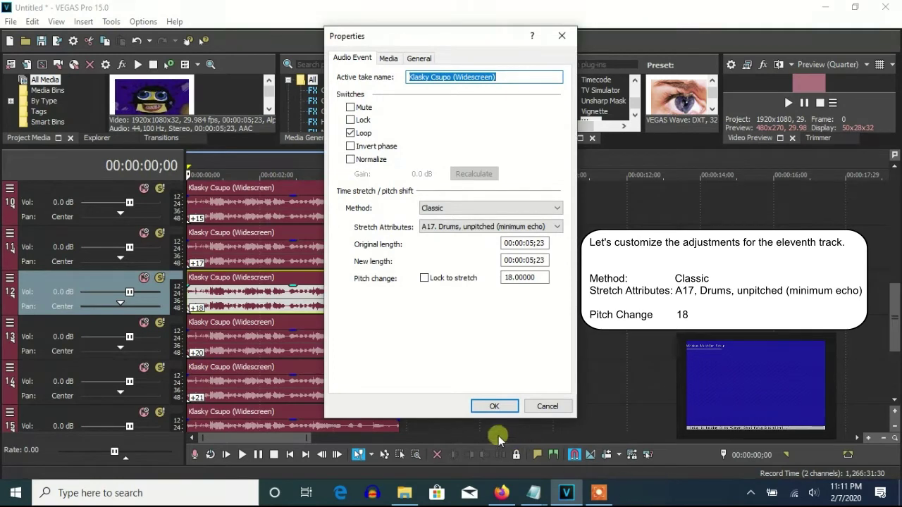
left_click(494, 407)
right_click(308, 358)
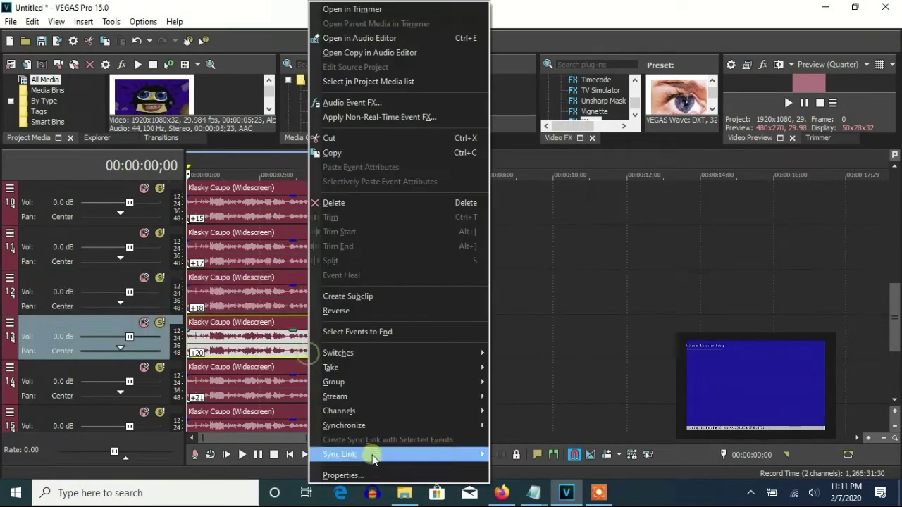
left_click(373, 456)
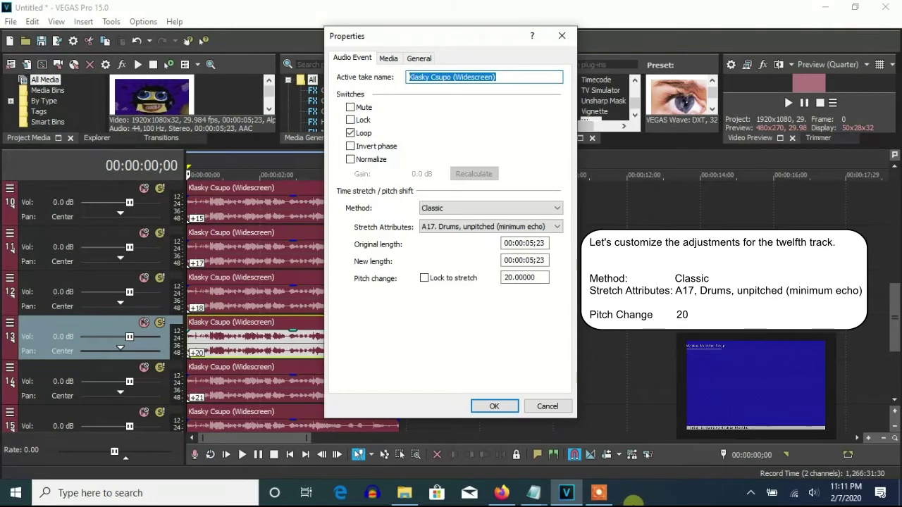
left_click(494, 407)
Check the time stretch and pitch shift properties of the audio events on tracks 14 and 15
right_click(350, 390)
left_click(415, 477)
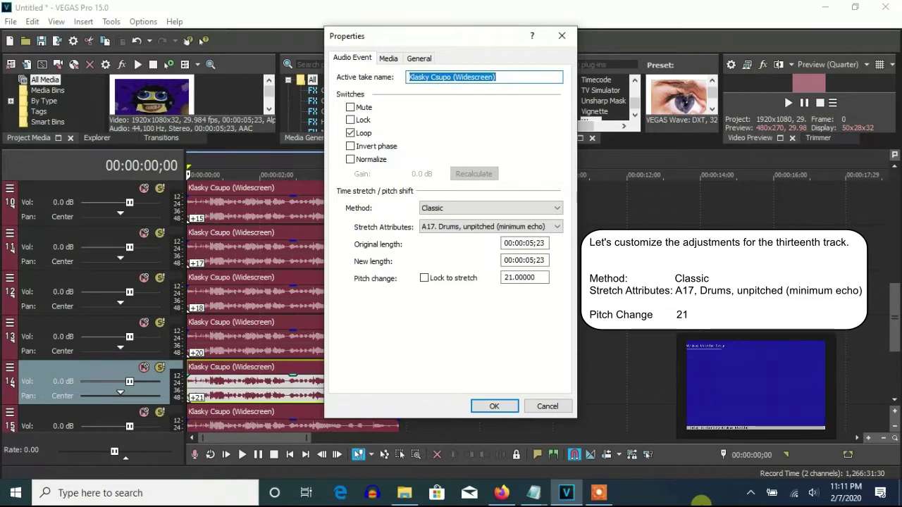
left_click(494, 406)
scroll(890, 373, "down", 3)
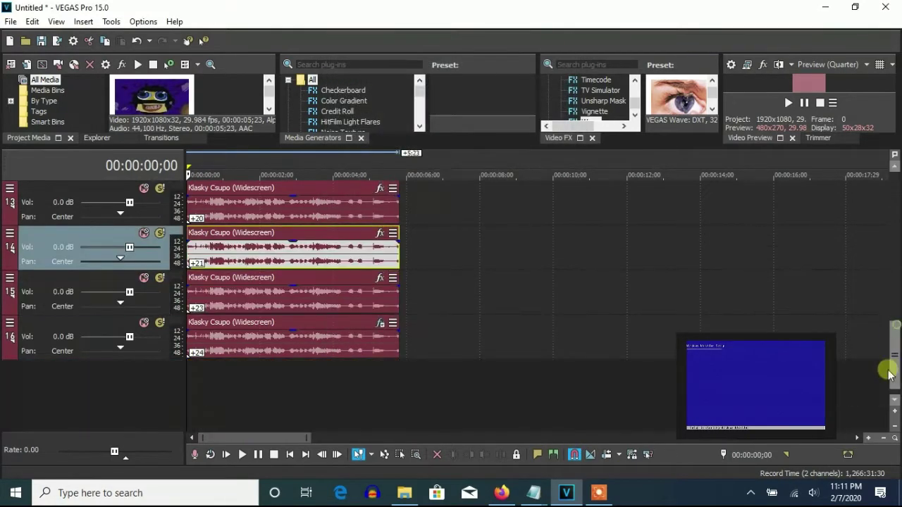
right_click(362, 298)
left_click(419, 459)
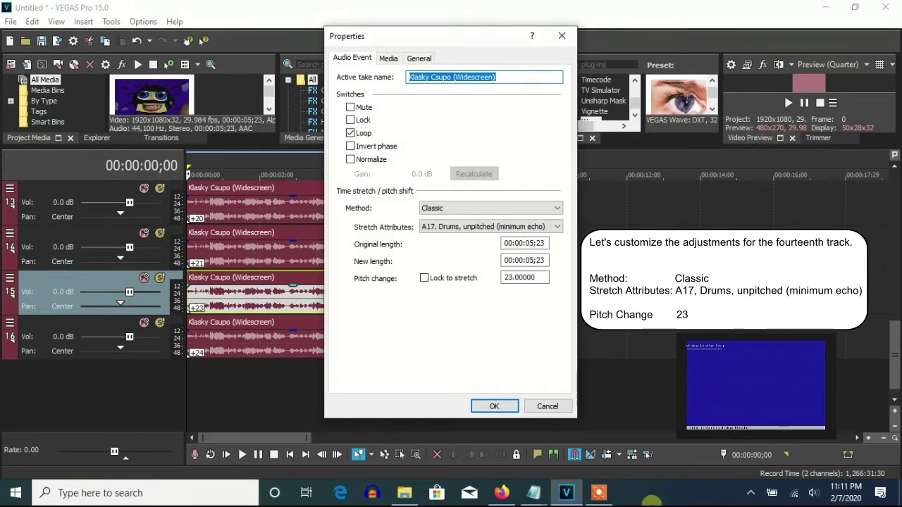
left_click(494, 407)
Check the audio event properties on track 16 and review the settings of its Pitch Shift effect
right_click(361, 342)
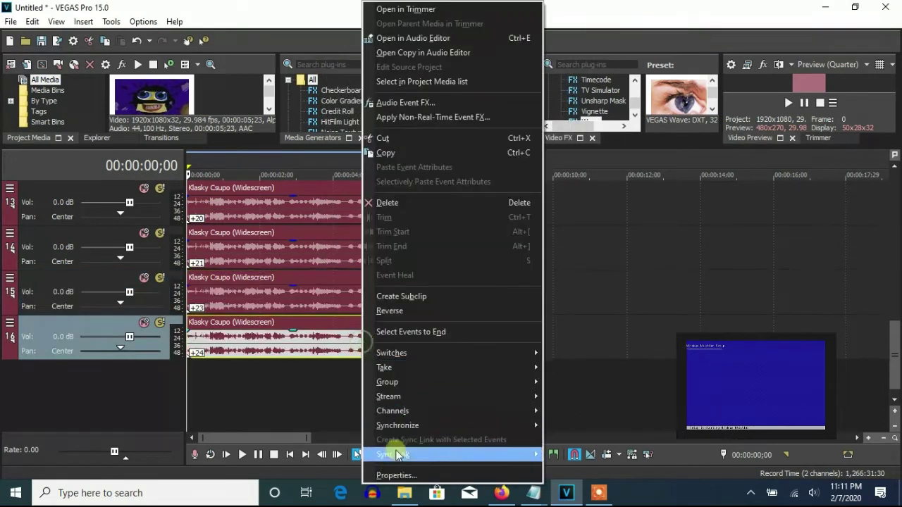
left_click(396, 475)
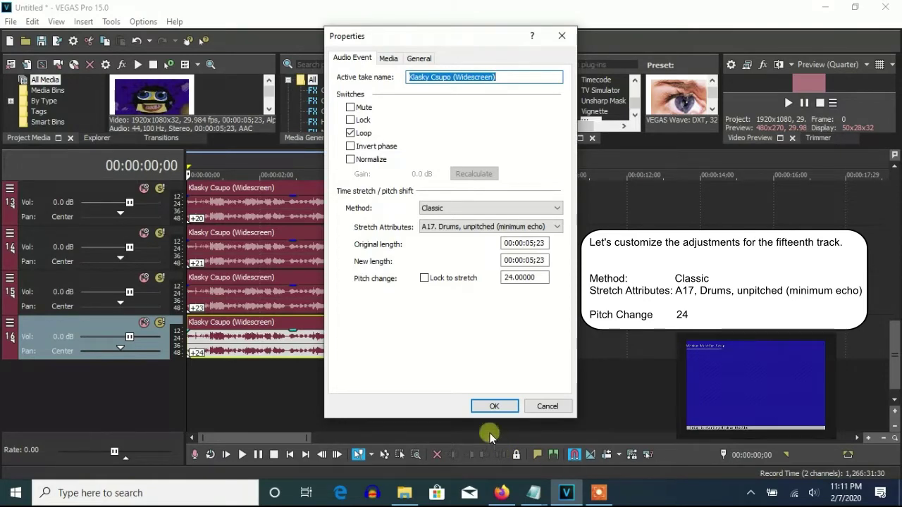
left_click(494, 407)
left_click(381, 325)
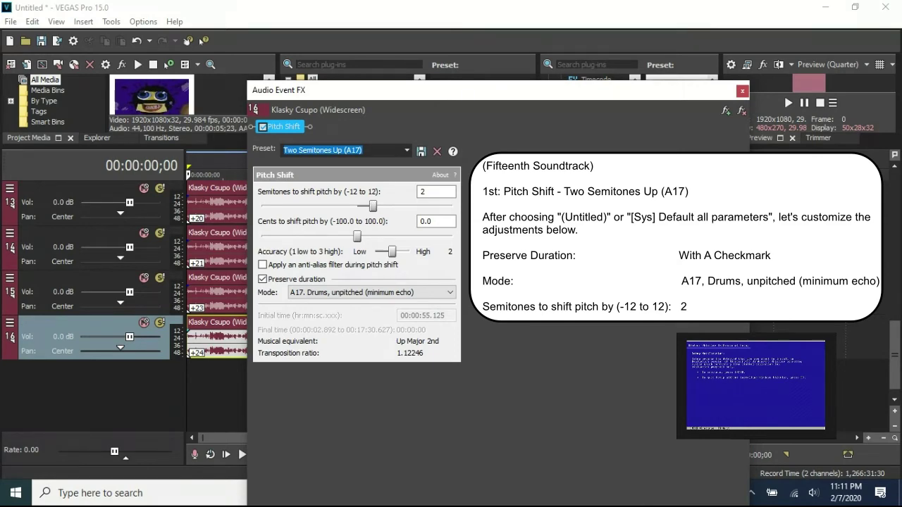
left_click(743, 91)
Open the Render As settings for the project with the Sony AVC/MVC format and the Internet 1280x720-30p template
left_click_drag(894, 377, 895, 208)
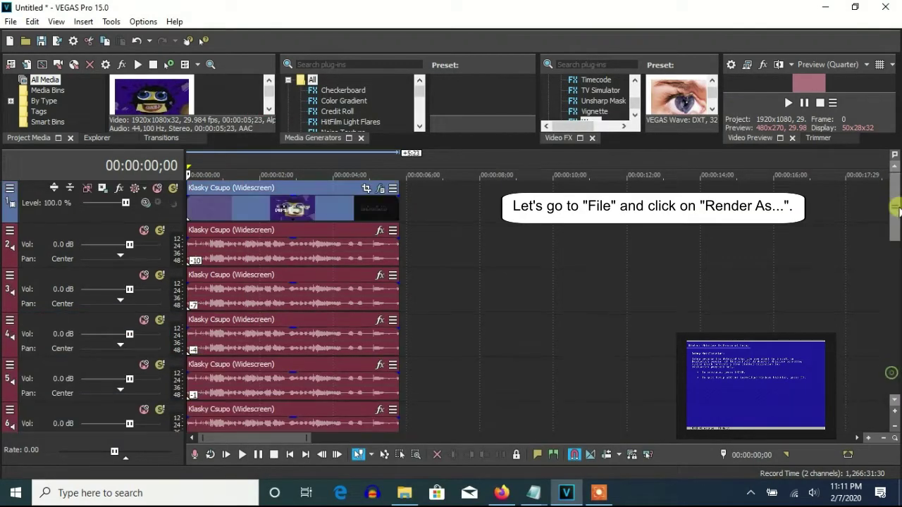
left_click(10, 21)
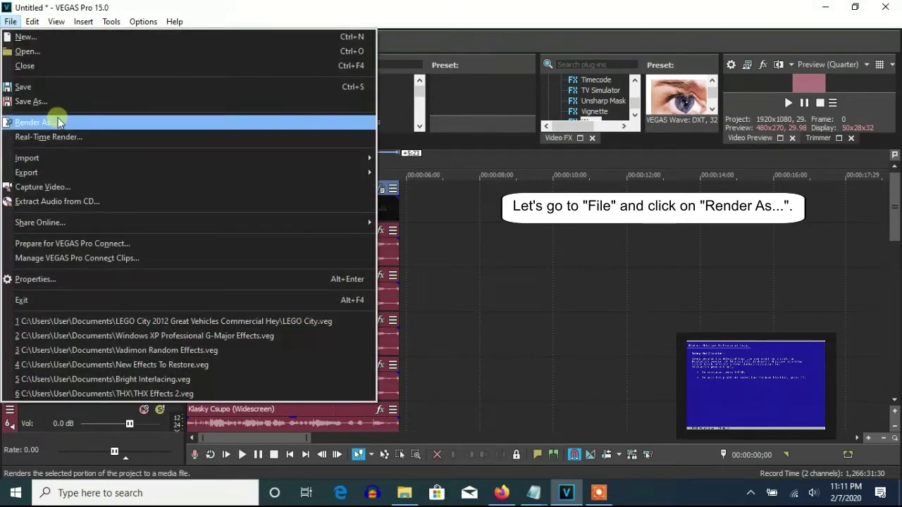
left_click(58, 123)
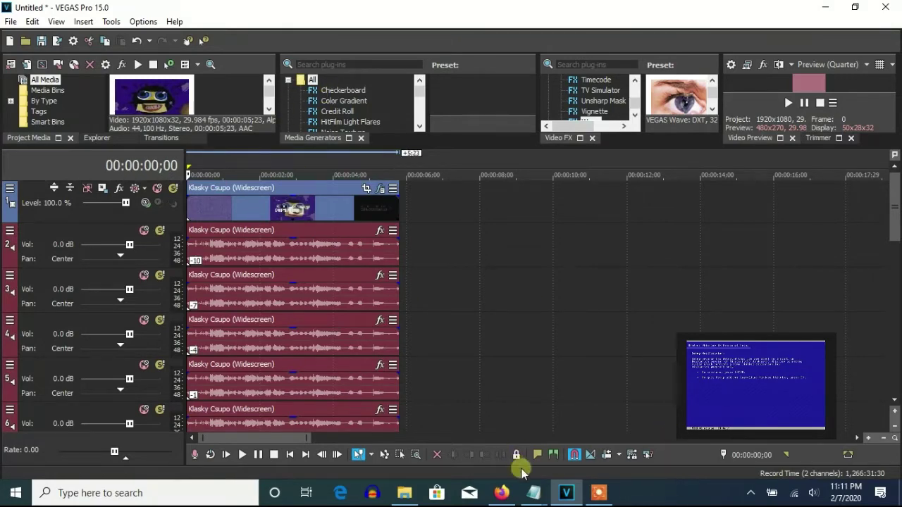
mouse_move(566, 490)
left_click(559, 440)
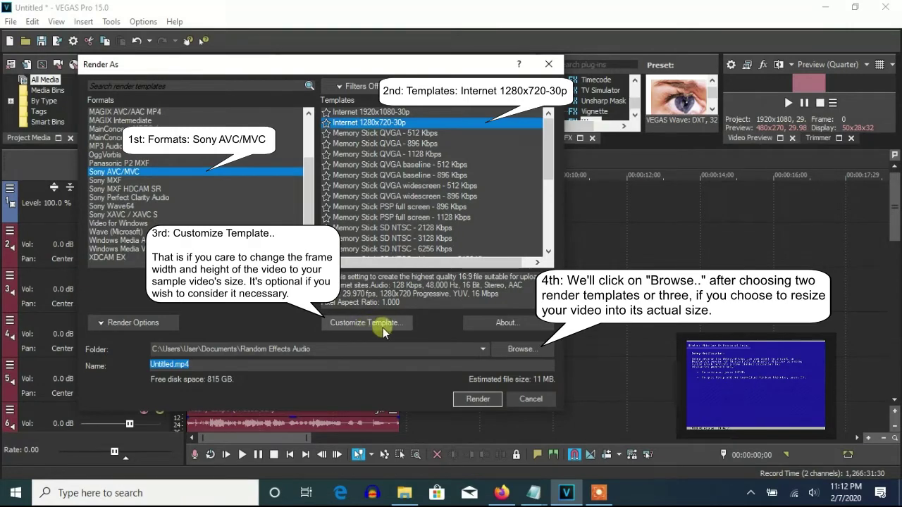
Name the output G-Major 87 in the LEGO City 2012 Great Vehicles Commercial Hey folder and render the project
left_click(518, 349)
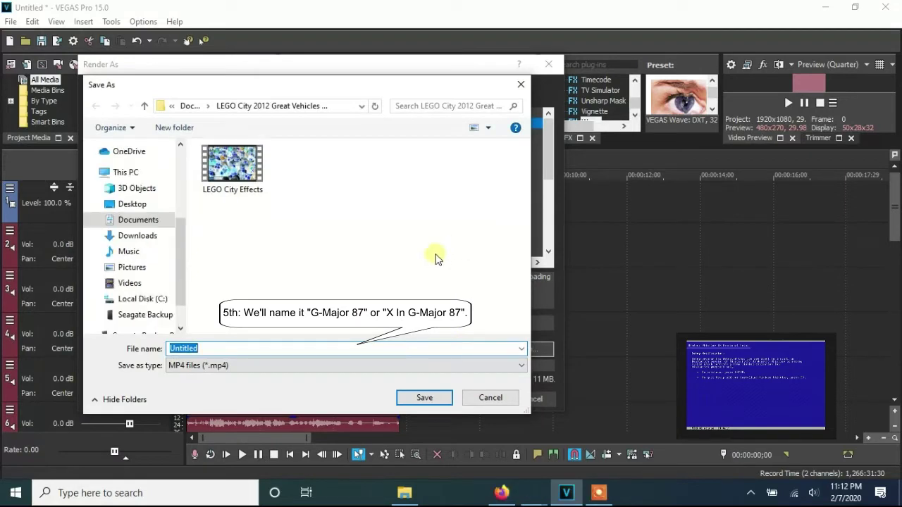
type("G")
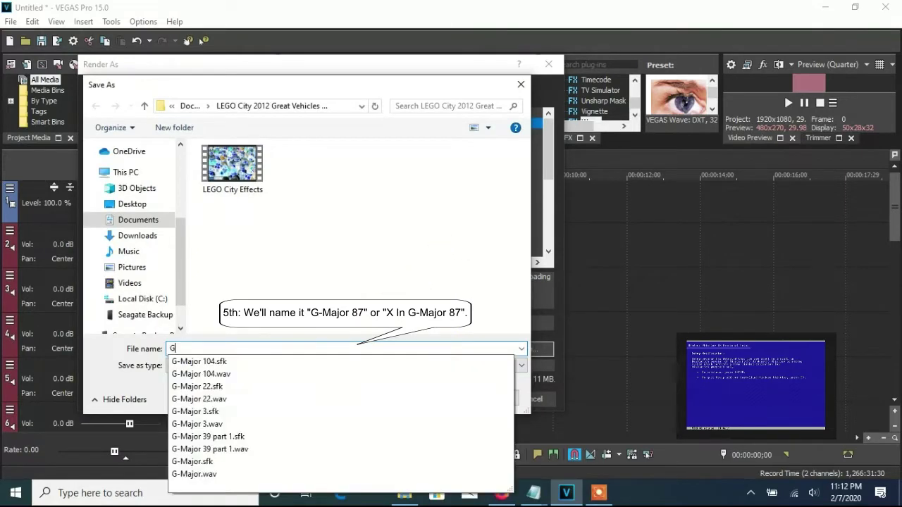
type("-Major 87")
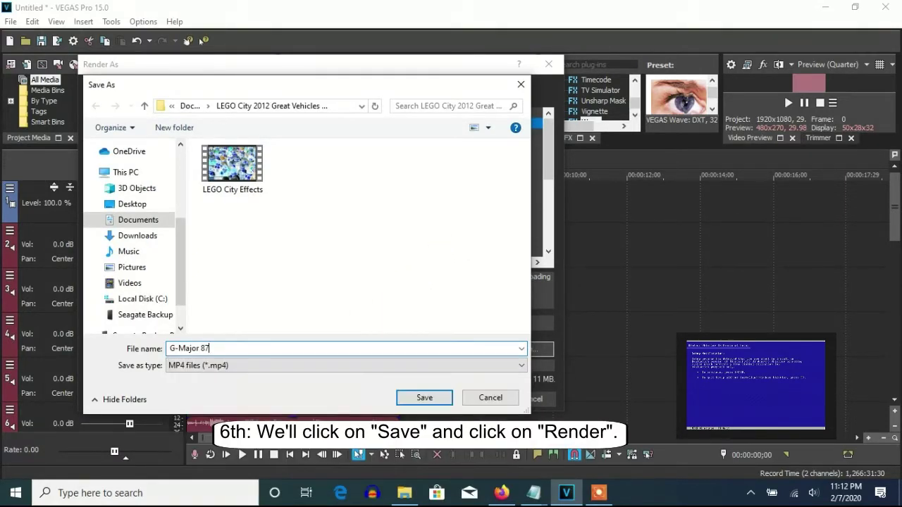
left_click(424, 398)
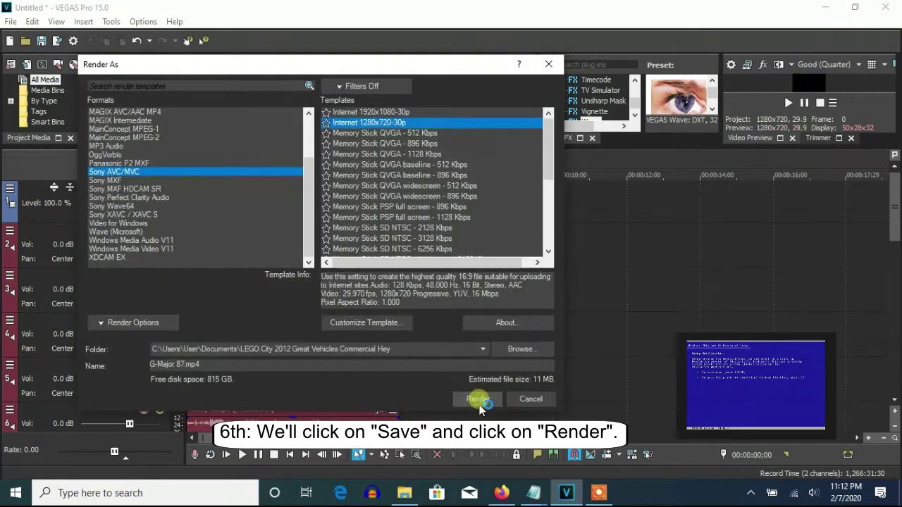
left_click(477, 397)
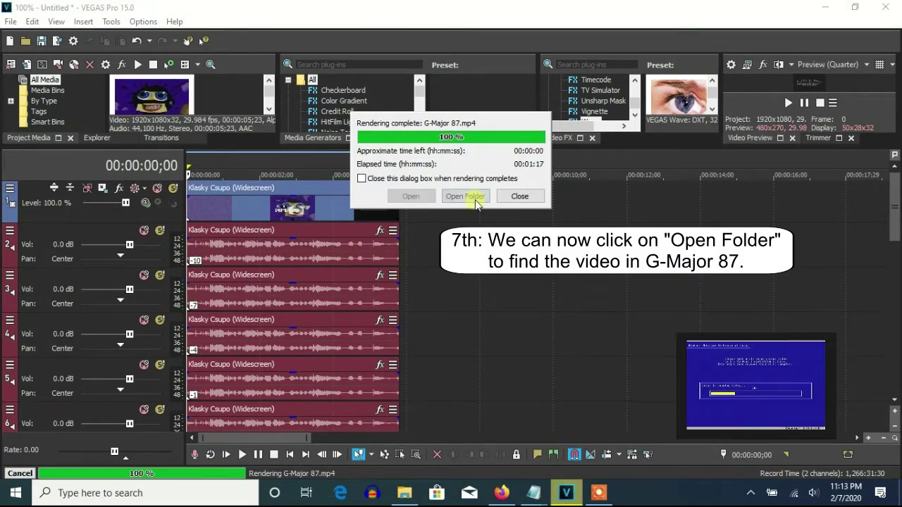
Open the render's folder and add the G-Major 87 video to the timeline right after the Klasky Csupo events
left_click(473, 200)
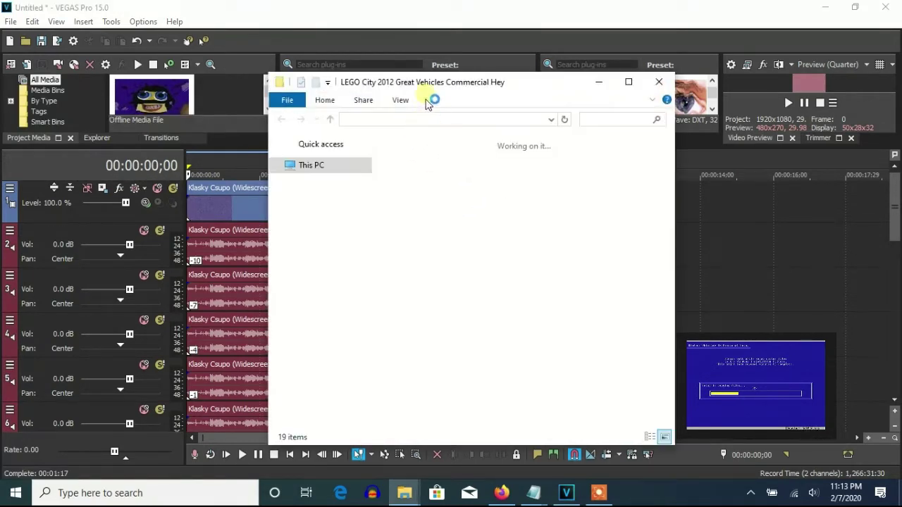
left_click_drag(397, 88, 543, 89)
left_click_drag(416, 176, 495, 178)
left_click_drag(816, 208, 841, 330)
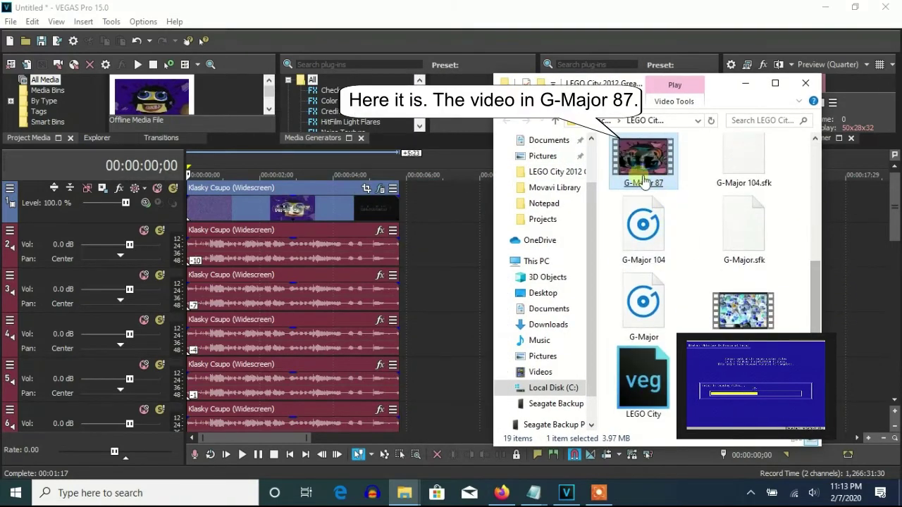
left_click_drag(634, 173, 416, 213)
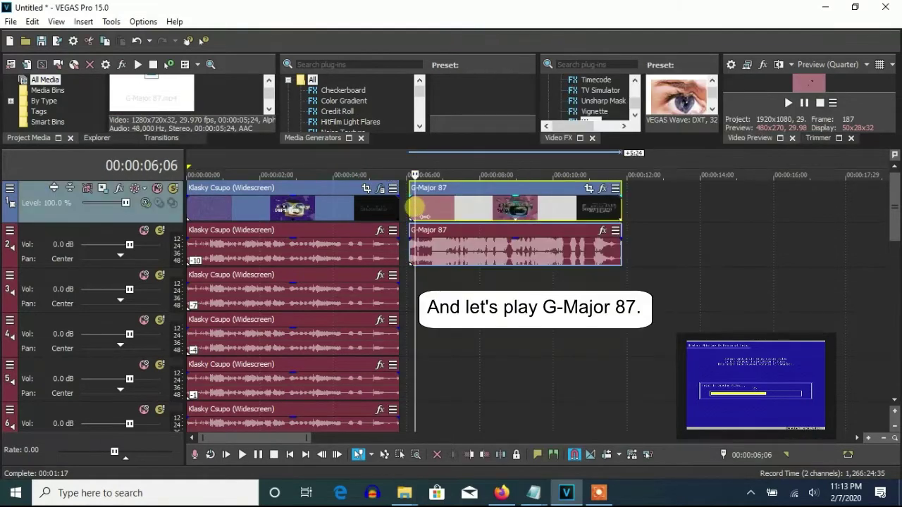
Enlarge the video preview area and play the Klasky Csupo section from the start of the timeline
left_click(189, 206)
left_click_drag(289, 150, 507, 227)
left_click(787, 185)
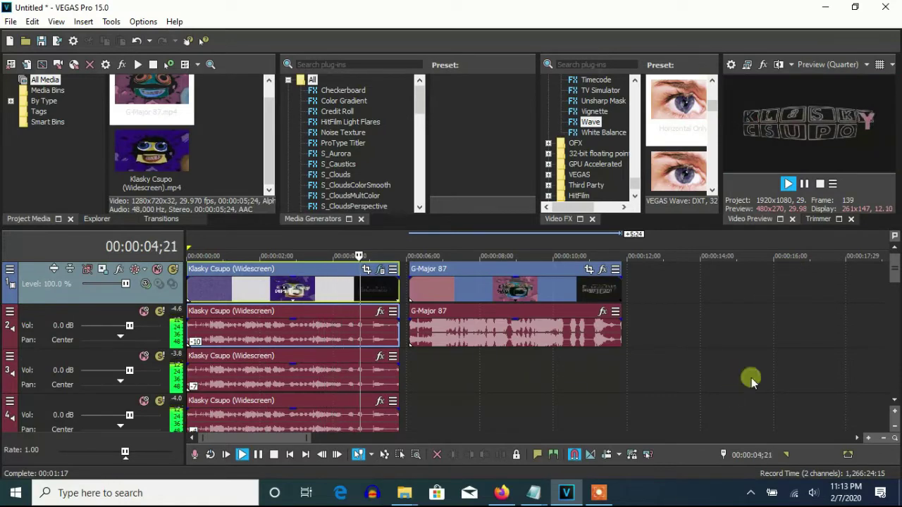
left_click(804, 183)
Shift the G-Major 87 clip about 1;07 later on the timeline and try deleting audio track 2
left_click_drag(470, 303, 518, 303)
right_click(430, 328)
left_click(461, 229)
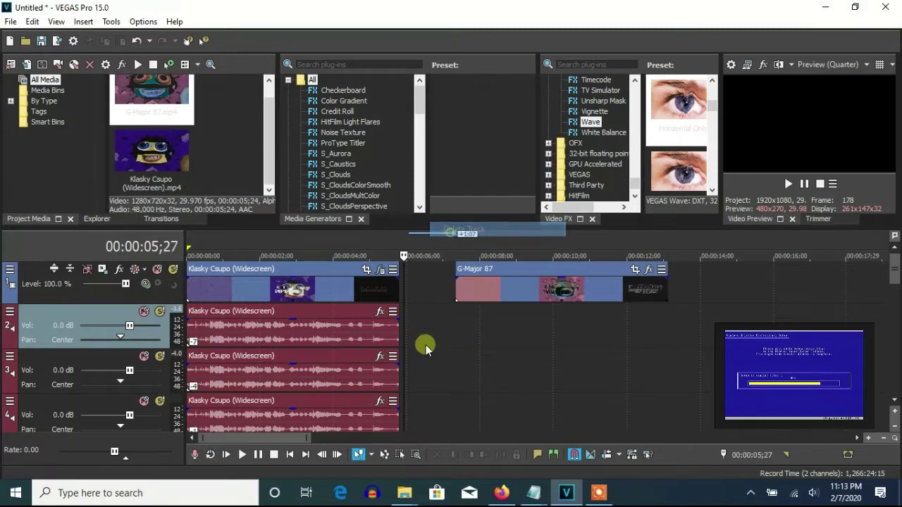
left_click(137, 40)
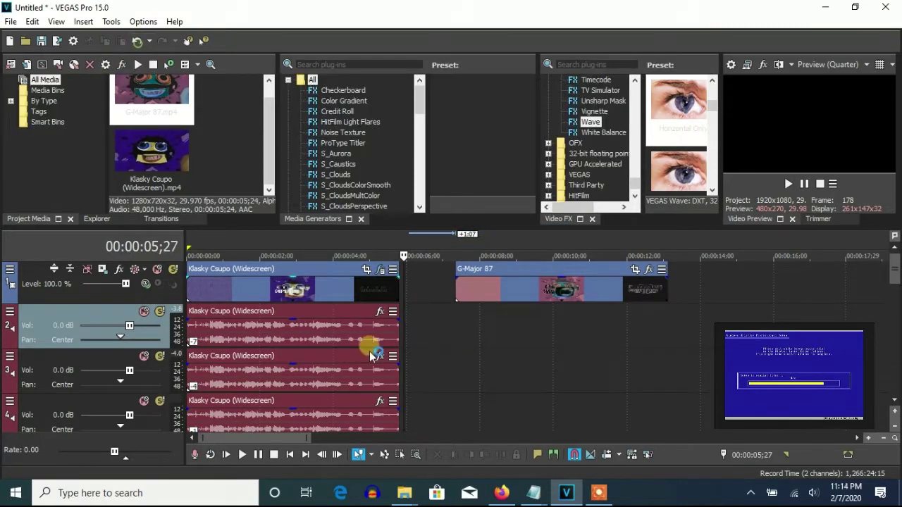
Duplicate the audio track that holds the G-Major 87 sound
right_click(421, 379)
left_click(439, 266)
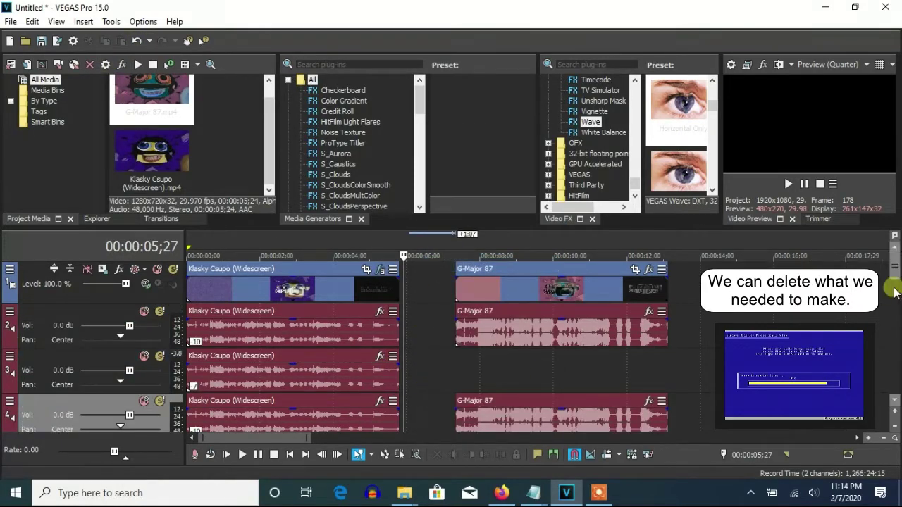
Delete the Klasky Csupo audio tracks from track 9 down to the last one, one after another
left_click_drag(896, 271, 896, 310)
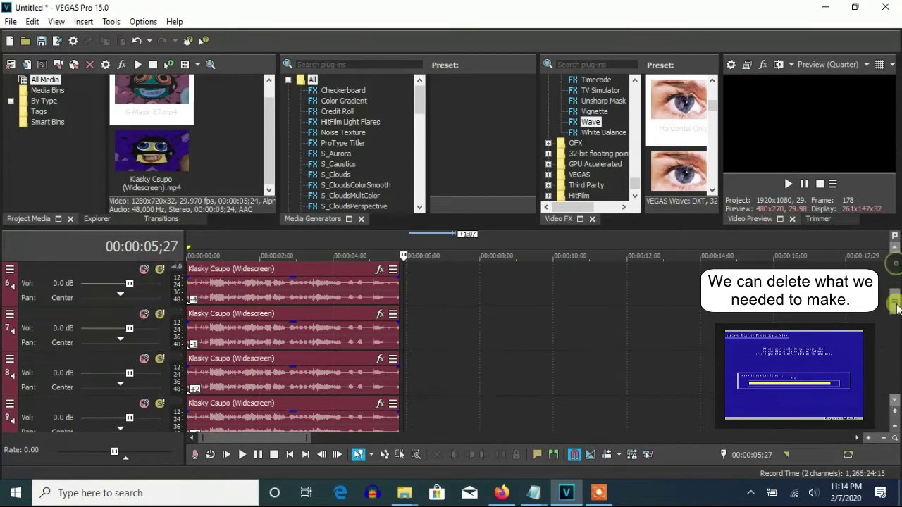
right_click(406, 373)
left_click(432, 273)
right_click(441, 360)
left_click(466, 256)
right_click(443, 355)
left_click(471, 255)
right_click(444, 356)
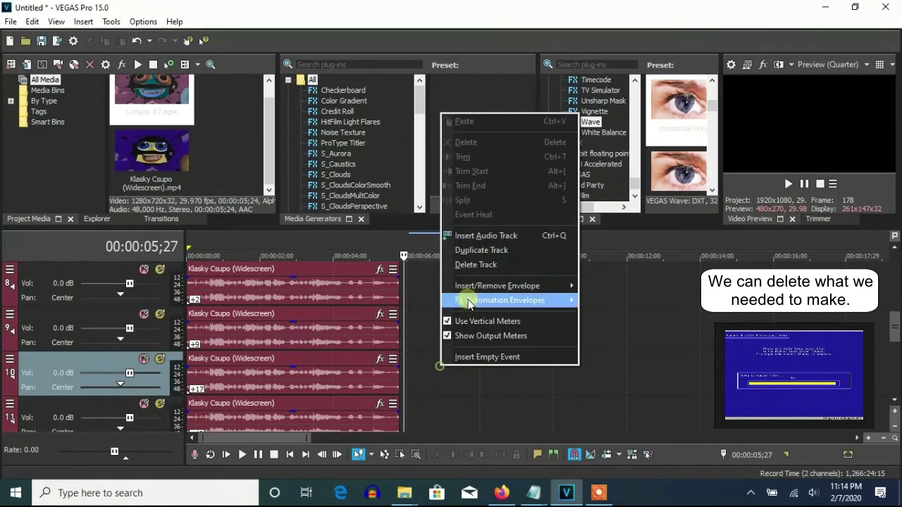
left_click(469, 255)
right_click(444, 356)
left_click(468, 256)
right_click(431, 372)
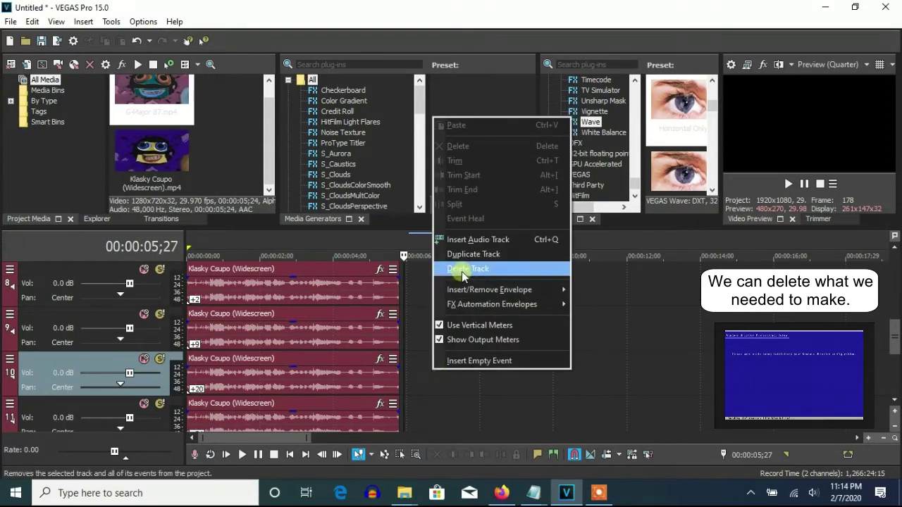
left_click(459, 264)
right_click(438, 359)
left_click(459, 263)
right_click(425, 374)
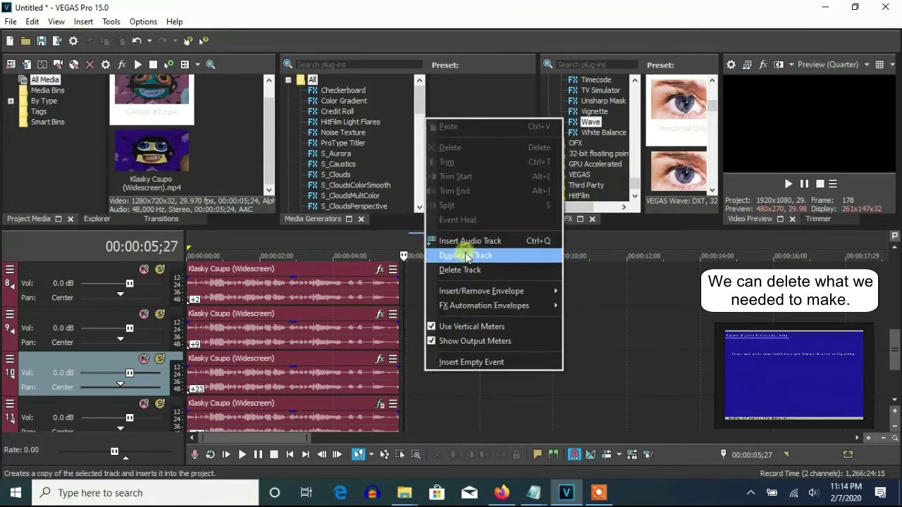
left_click(459, 256)
right_click(432, 330)
left_click(456, 236)
right_click(427, 332)
left_click(460, 233)
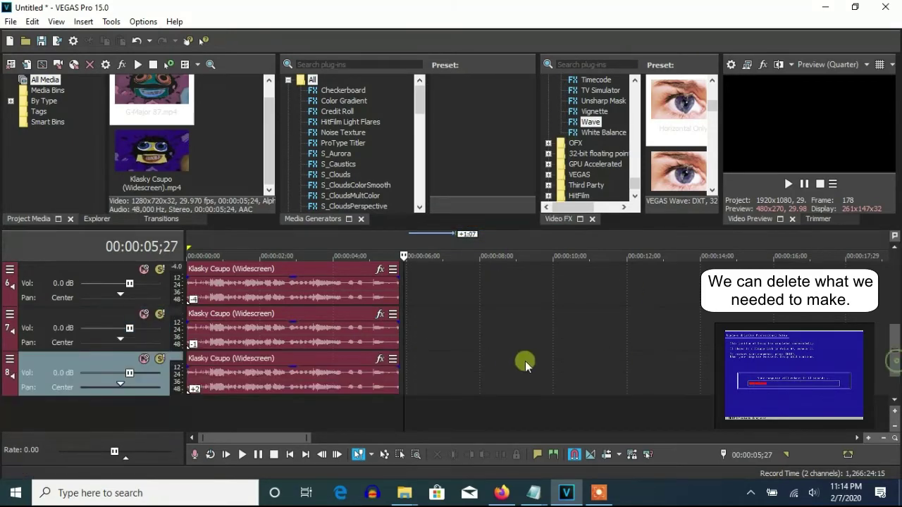
Delete audio tracks 5 to 8 and track 3, keeping only the two audio tracks that contain G-Major 87
right_click(500, 342)
left_click(514, 238)
right_click(437, 346)
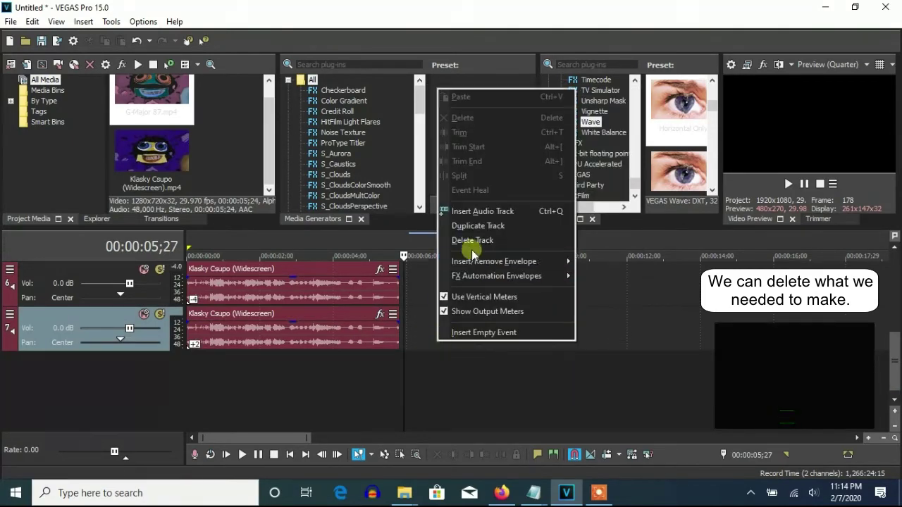
left_click(464, 238)
right_click(430, 329)
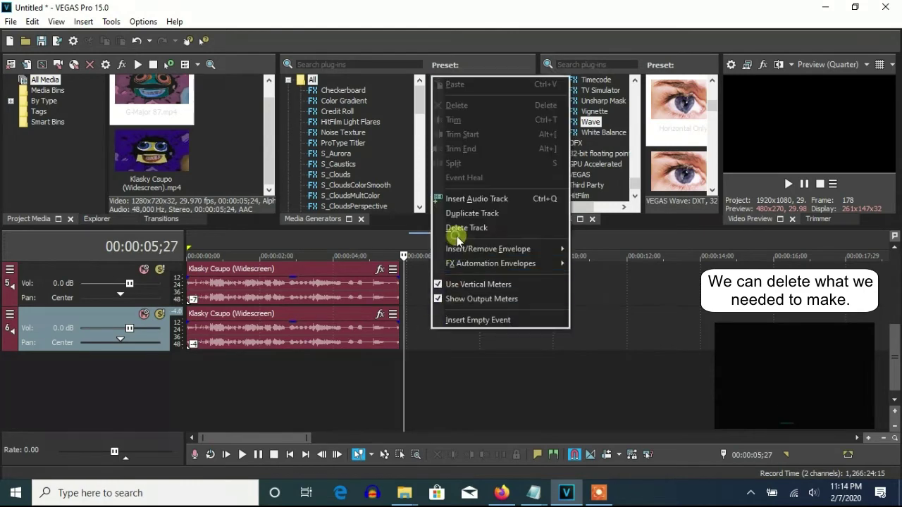
left_click(458, 228)
left_click_drag(896, 357, 894, 351)
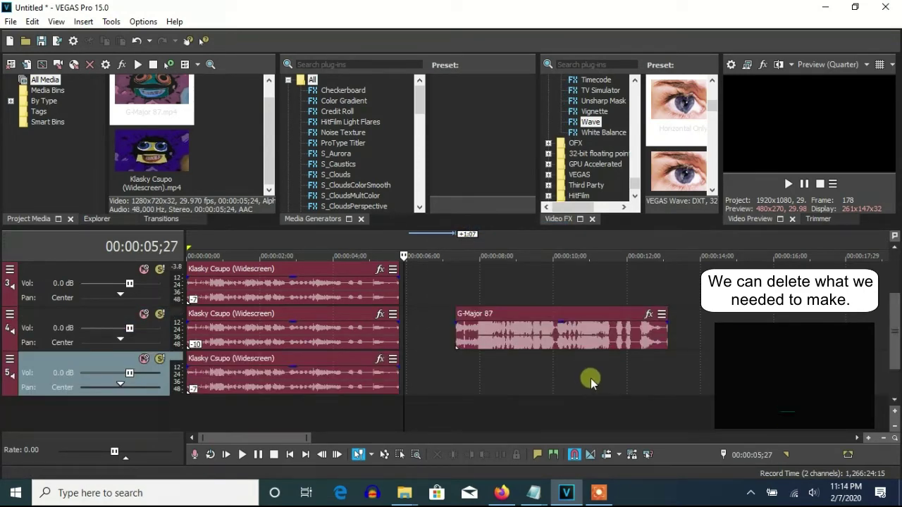
left_click_drag(894, 310, 894, 289)
right_click(548, 415)
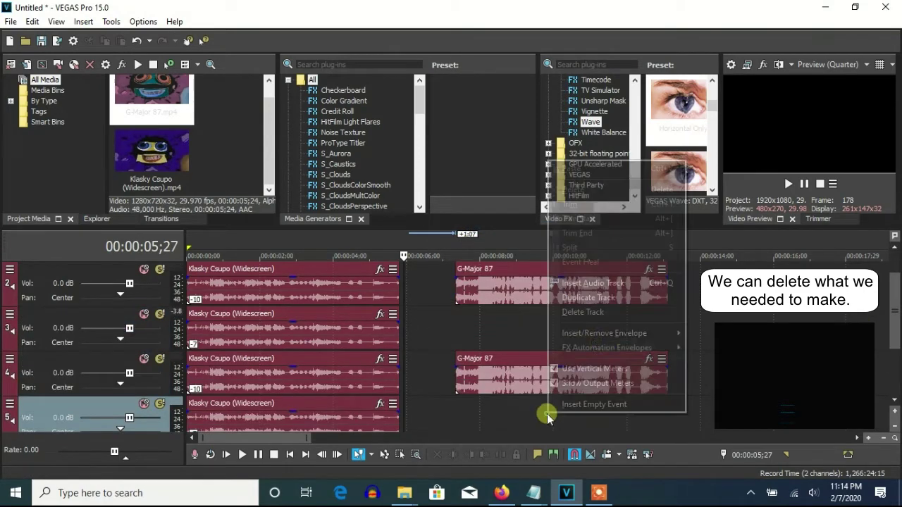
left_click(583, 312)
right_click(490, 337)
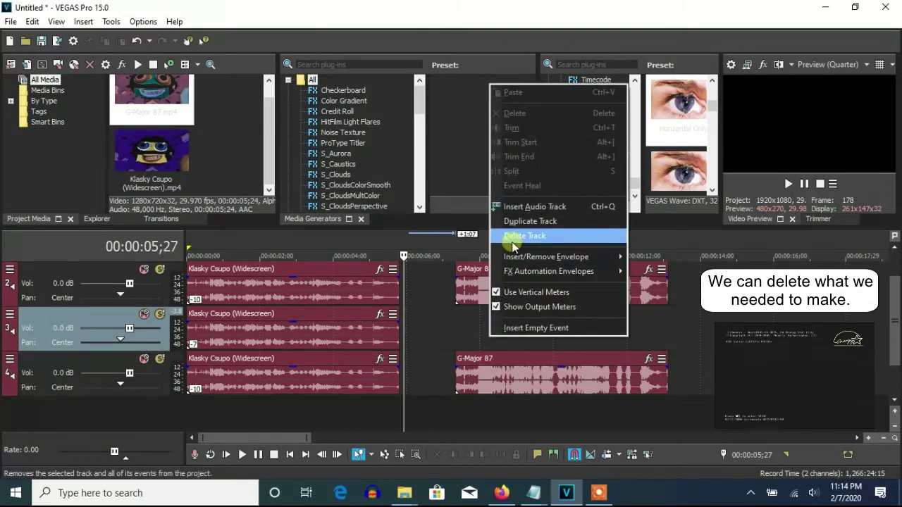
left_click(507, 235)
Delete the remaining Klasky Csupo (Widescreen) events and move the G-Major 87 events to the start of the timeline
left_click(244, 326)
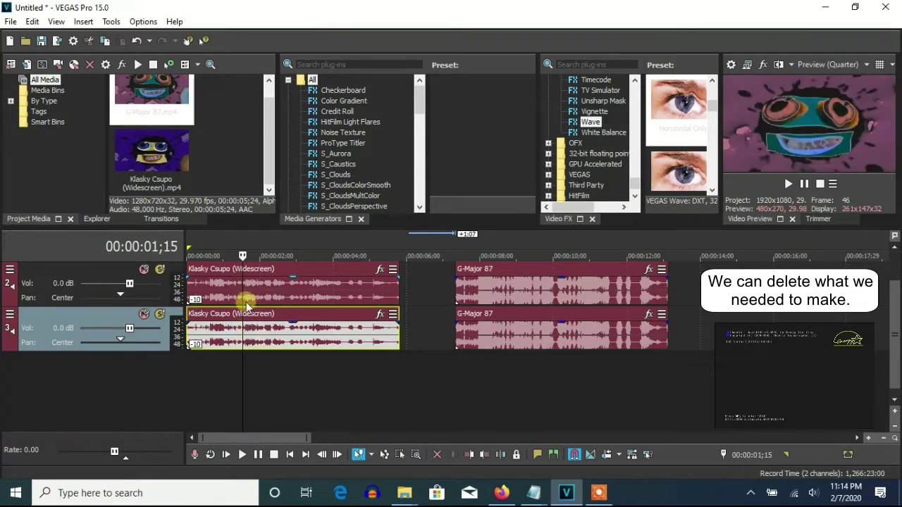
key("Delete")
scroll(897, 325, "up", 1)
left_click(288, 285)
key("Delete")
left_click_drag(459, 290, 185, 293)
left_click_drag(519, 389, 225, 369)
Apply a Gradient Map effect with the G-Major 39/G-Major 54 preset to the G-Major 87 video event
left_click(246, 288)
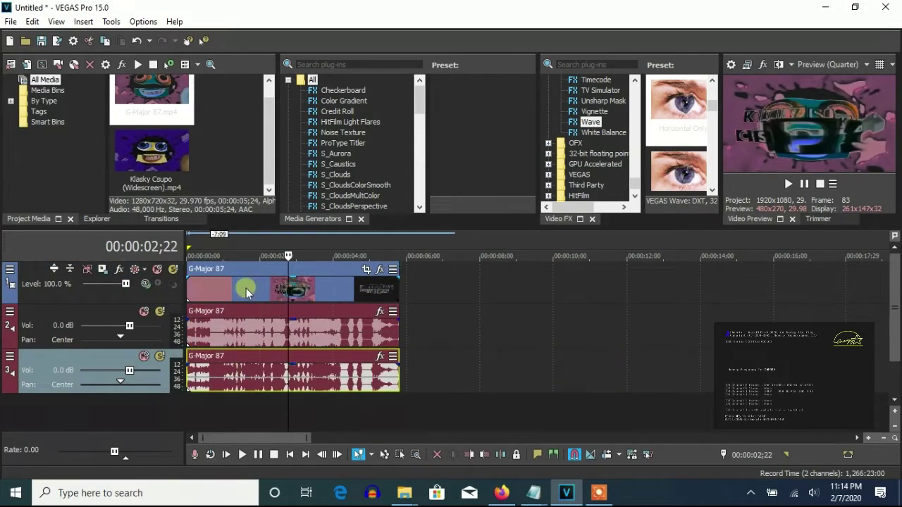
right_click(275, 287)
left_click(352, 95)
scroll(585, 120, "up", 4)
scroll(586, 120, "down", 2)
scroll(592, 122, "up", 8)
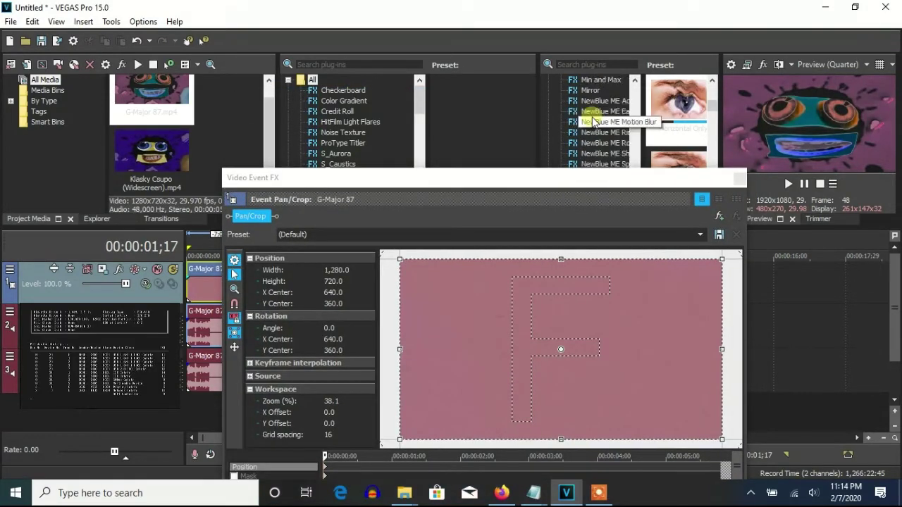
scroll(612, 125, "up", 4)
left_click_drag(602, 133, 699, 233)
left_click(700, 234)
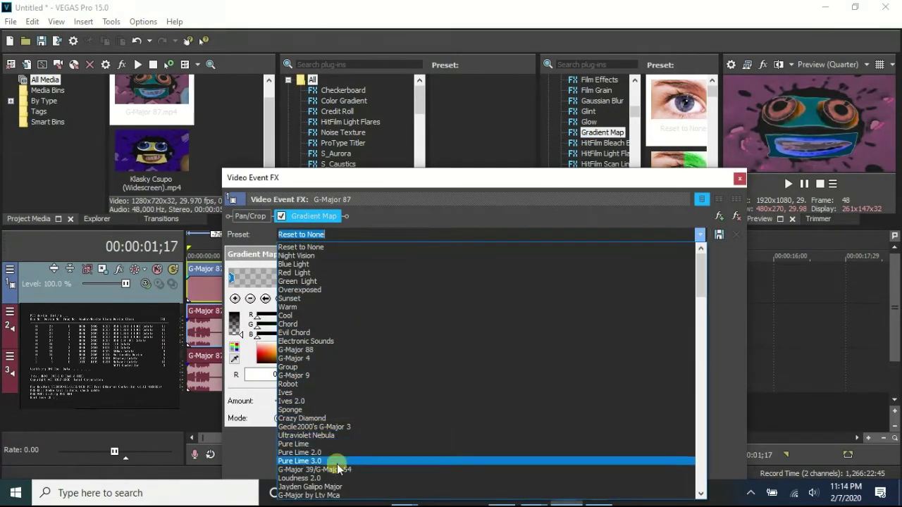
left_click(315, 469)
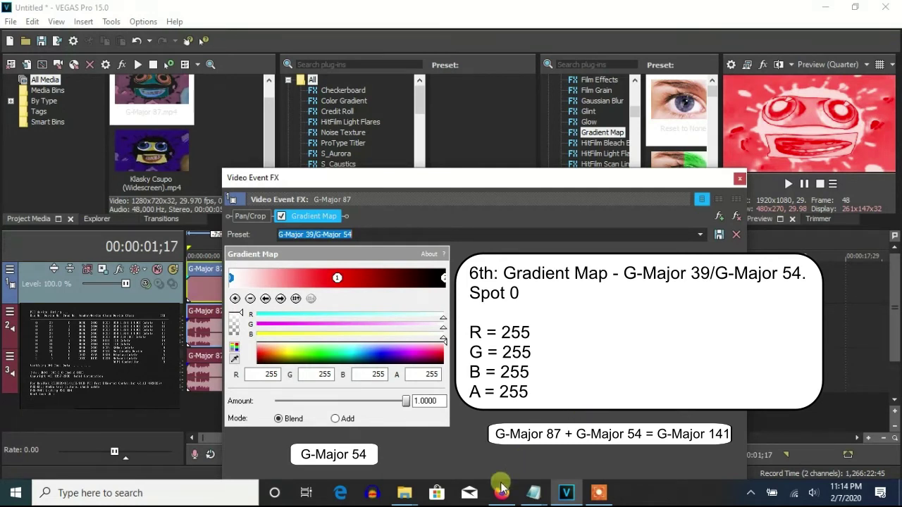
Check the RGBA values of gradient spots 1 and 2 in the Gradient Map and close the effect settings
left_click(337, 278)
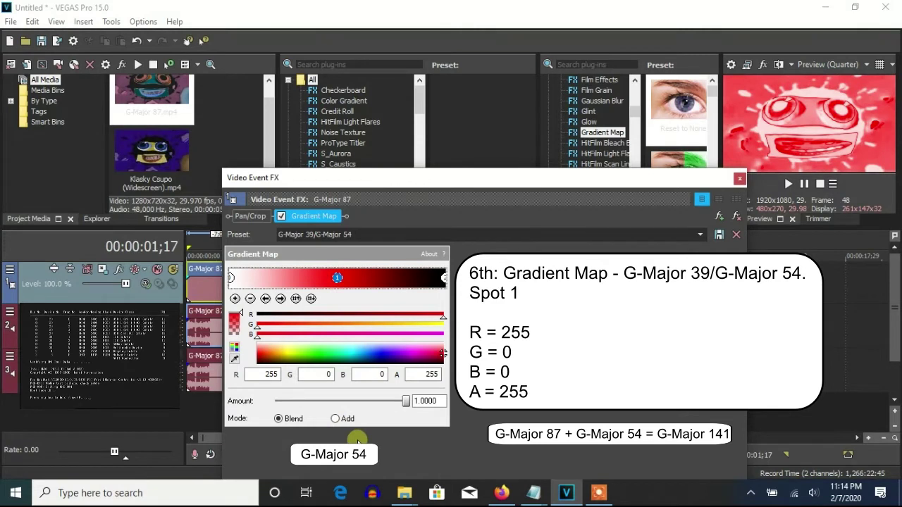
left_click(444, 280)
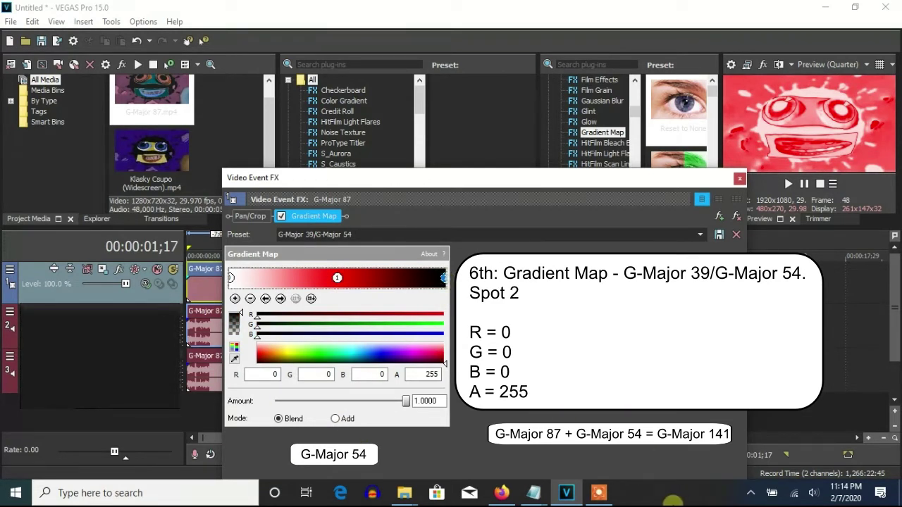
left_click(740, 181)
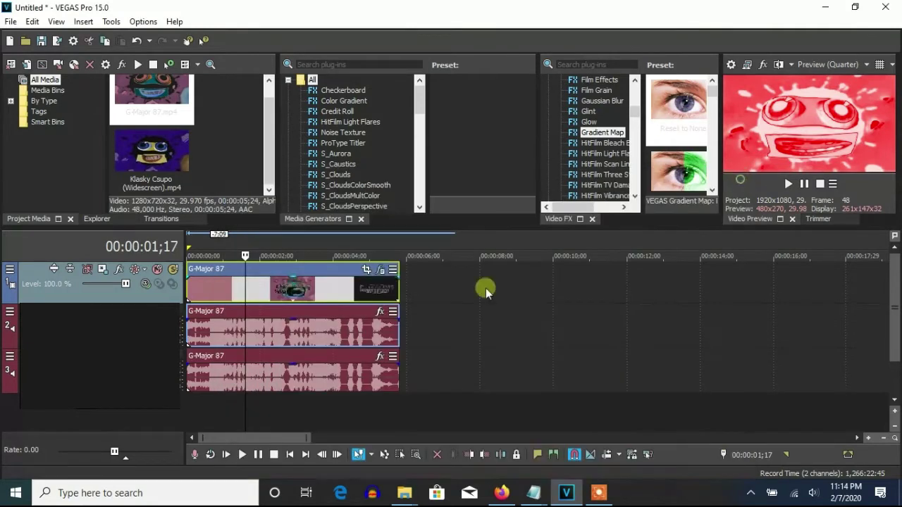
Set the first G-Major 87 audio event to the élastique method with Pro stretch attributes and a pitch change of 5
right_click(322, 322)
left_click(363, 476)
left_click(443, 208)
left_click(430, 228)
left_click(525, 277)
double_click(525, 277)
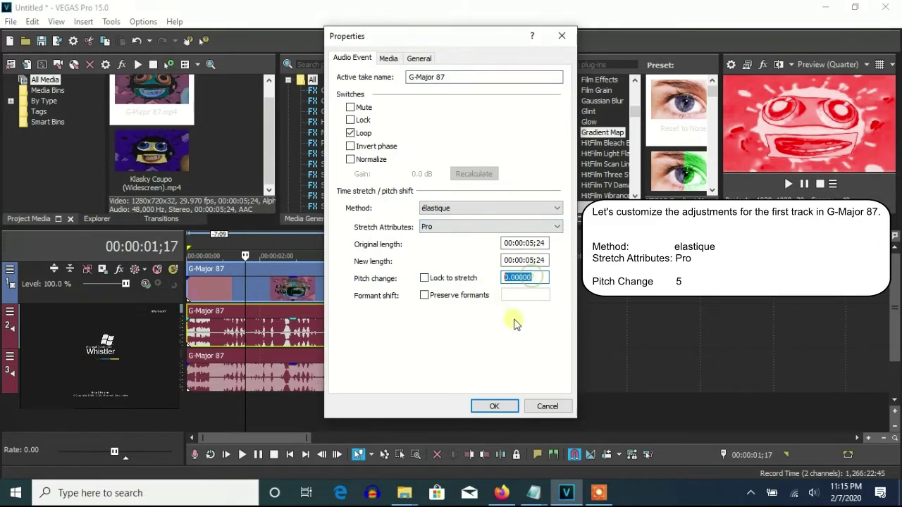
left_click(492, 407)
Set the second G-Major 87 audio event to the élastique method with Pro stretch attributes and a pitch change of 10
right_click(356, 373)
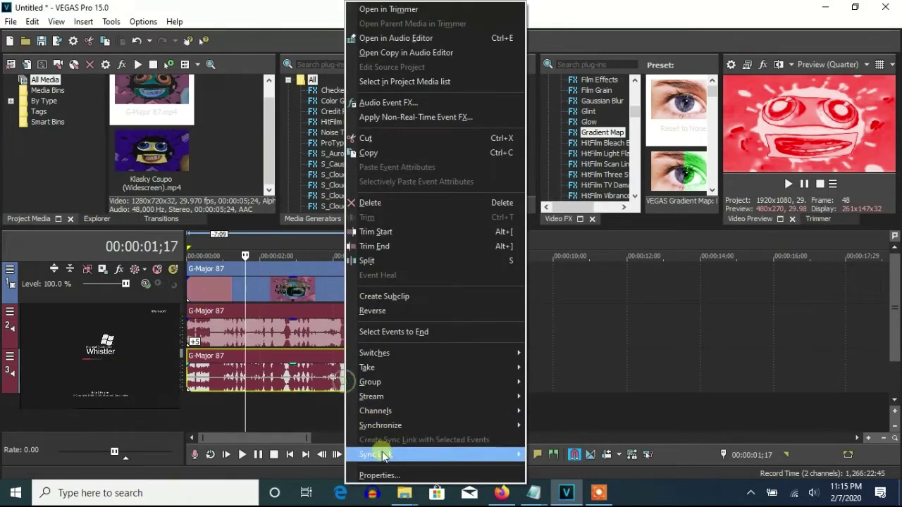
left_click(383, 476)
left_click(449, 208)
left_click(451, 224)
double_click(525, 277)
type("10")
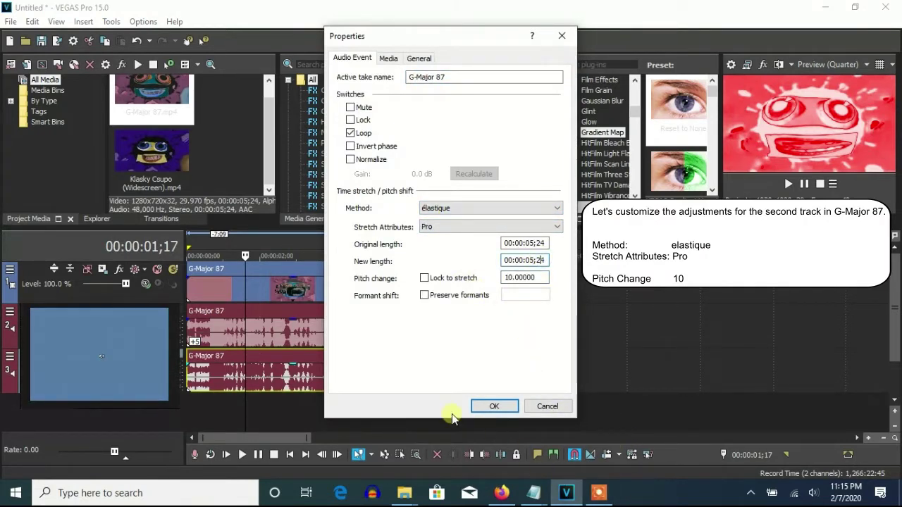
left_click(494, 406)
Duplicate the second G-Major 87 audio track with a pitch change of 14.19 on the copy, and play the result
right_click(519, 387)
left_click(521, 260)
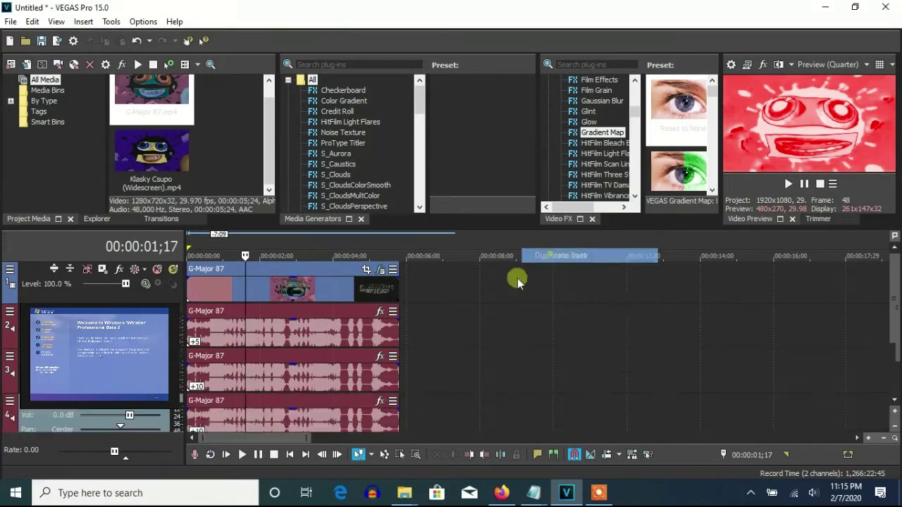
right_click(308, 427)
left_click(335, 477)
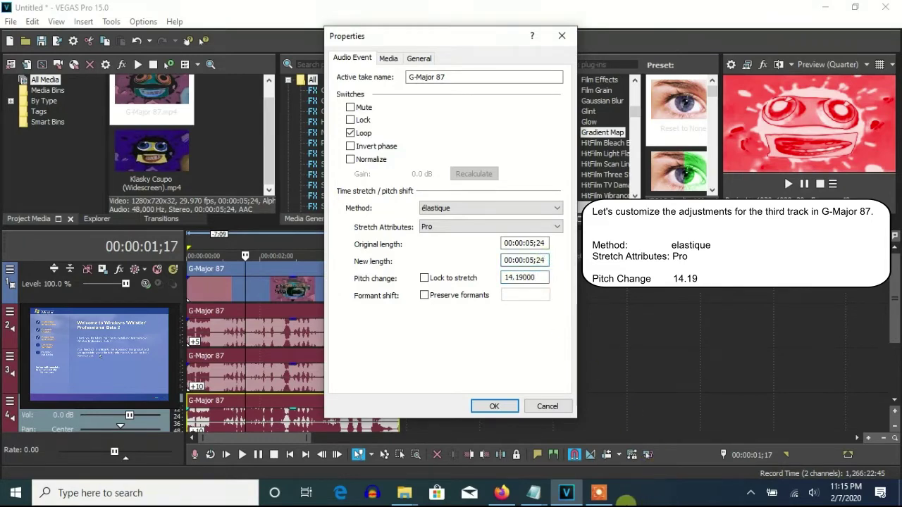
left_click(494, 406)
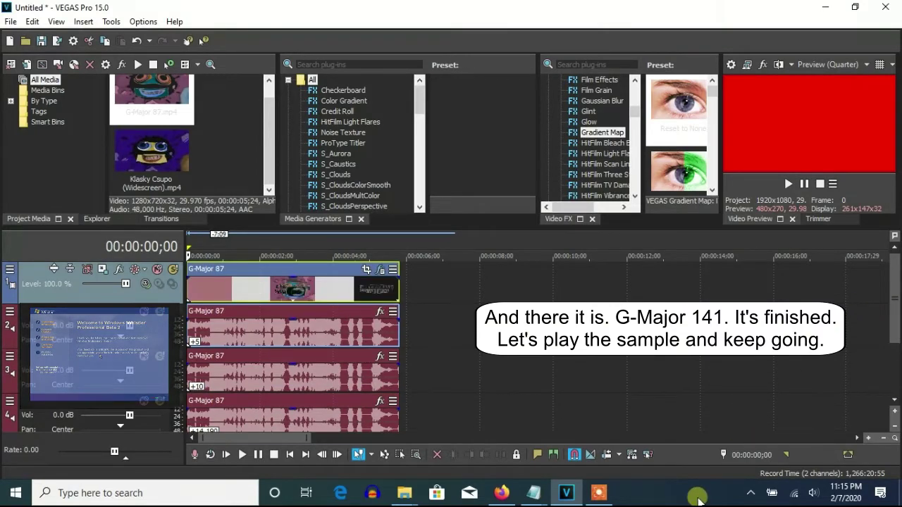
key("space")
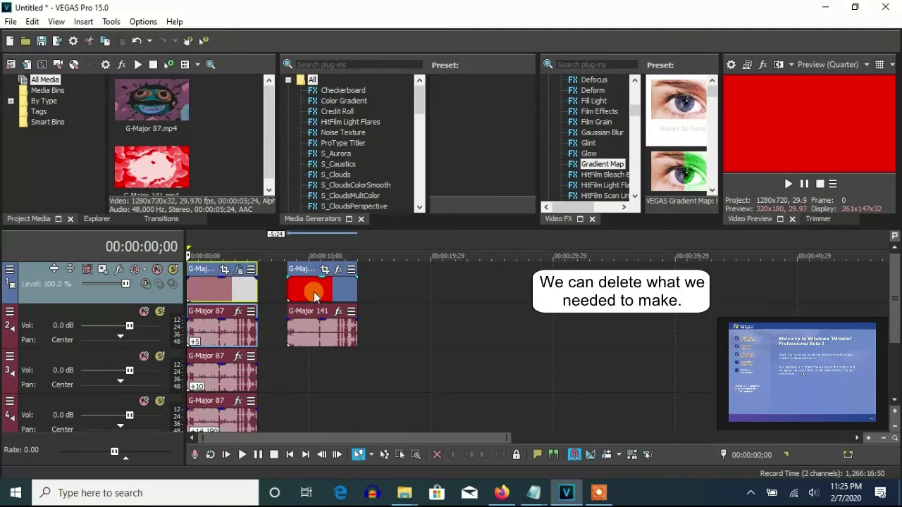
Delete all G-Major 87 events from the timeline and move the G-Major 141 events to the start
right_click(217, 432)
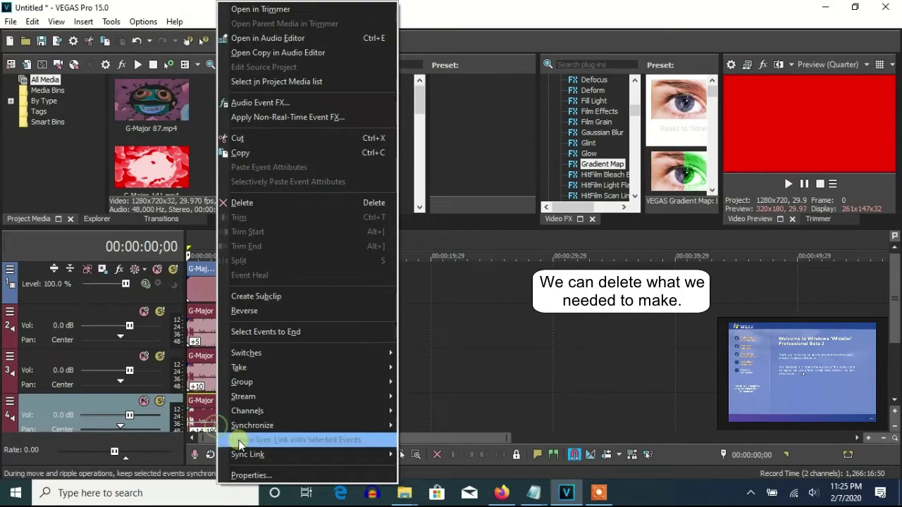
left_click(232, 203)
right_click(211, 380)
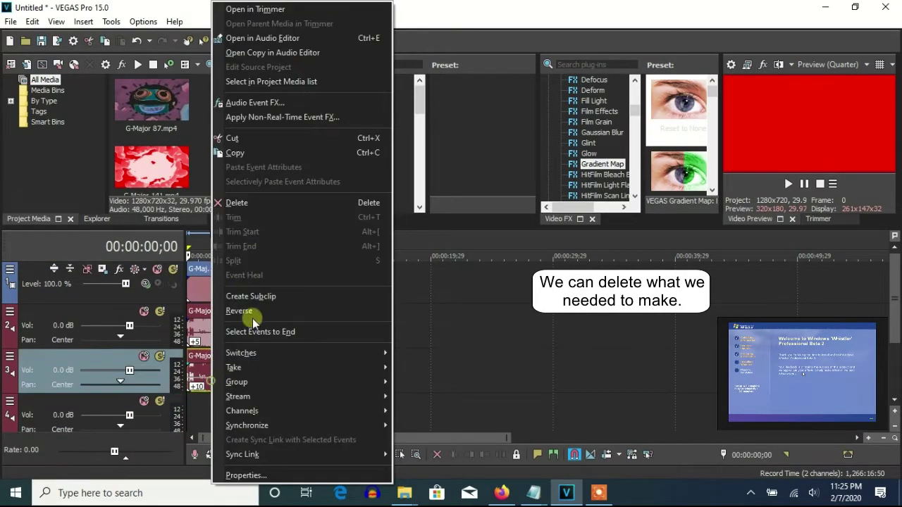
left_click(235, 201)
left_click(198, 303)
key("Delete")
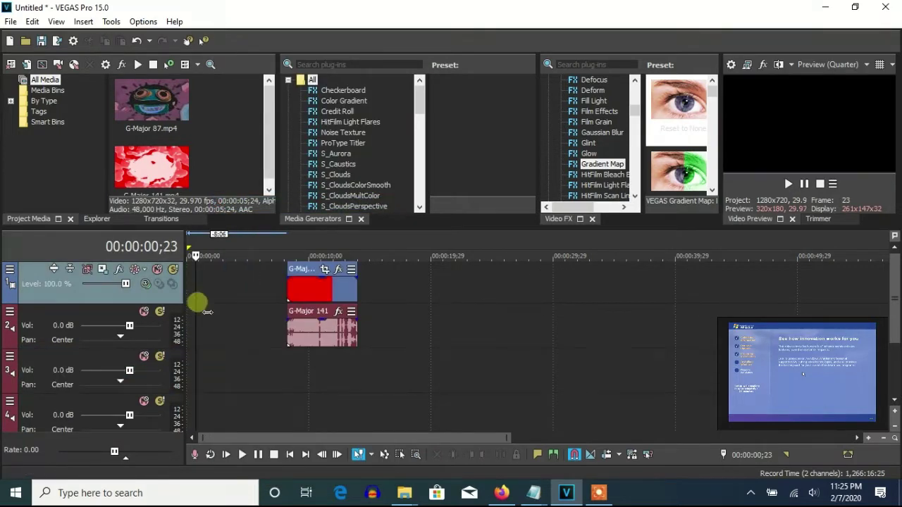
left_click_drag(311, 289, 208, 288)
Apply an HSL Adjust effect with the Max Saturation preset to the G-Major 141 video event and close its settings
left_click(231, 288)
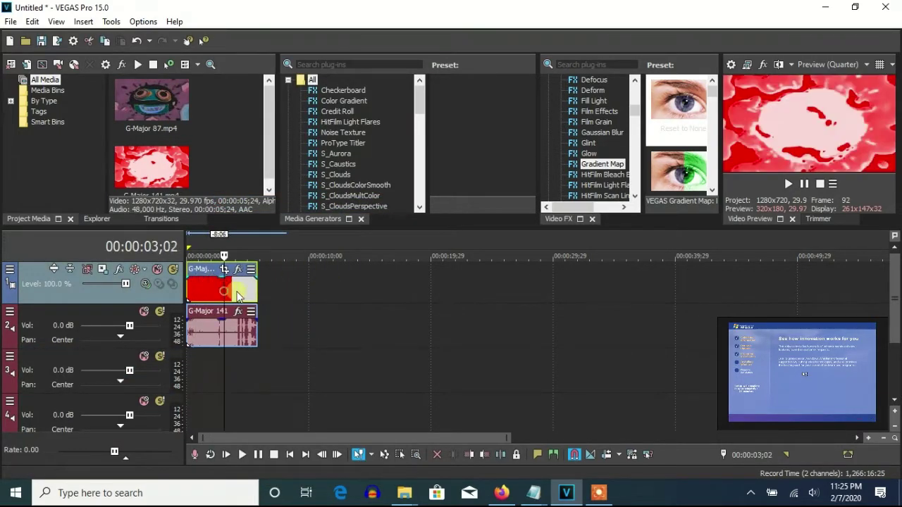
right_click(232, 289)
left_click(272, 106)
scroll(592, 144, "down", 1)
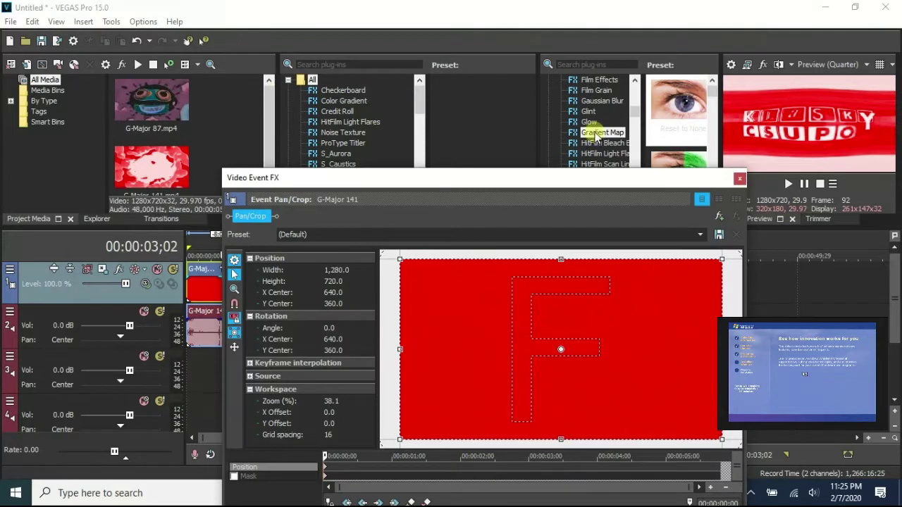
scroll(596, 146, "down", 3)
left_click(598, 122)
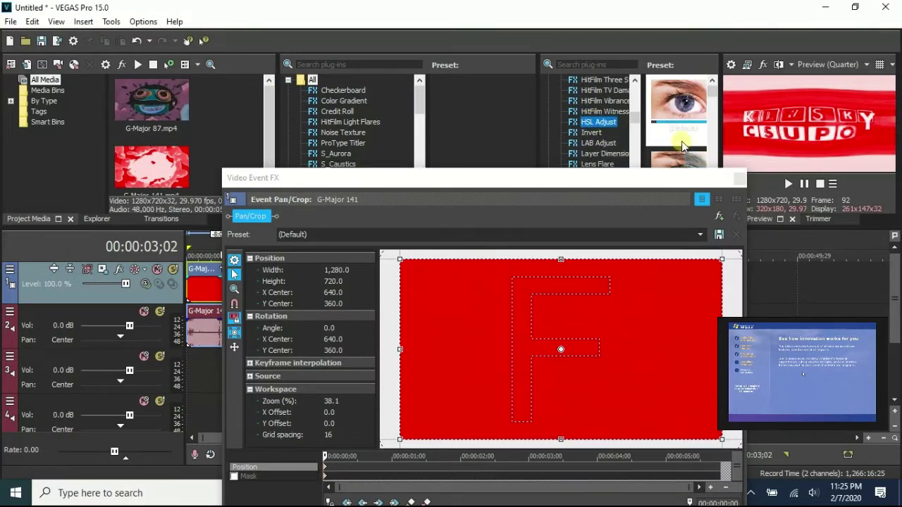
left_click_drag(684, 141, 540, 348)
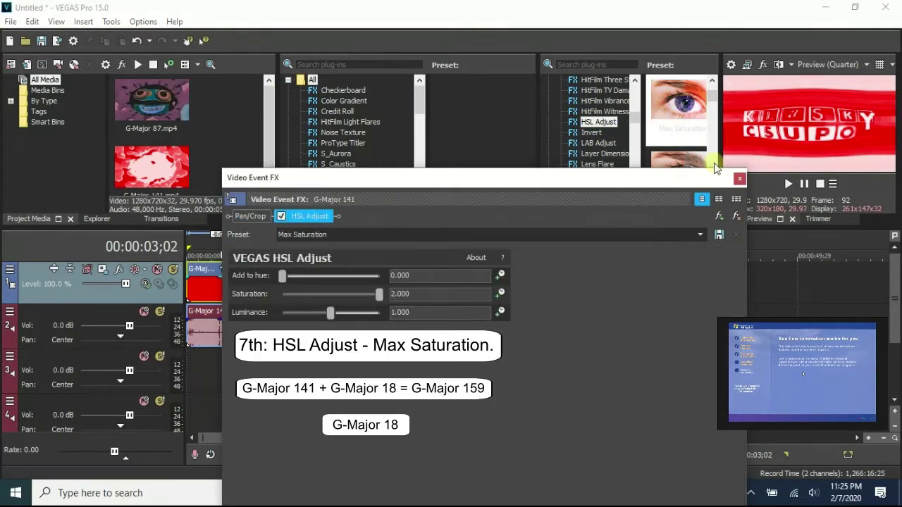
left_click(740, 179)
Set the G-Major 141 audio event to the élastique method with Pro stretch attributes and a pitch change of -8
right_click(253, 342)
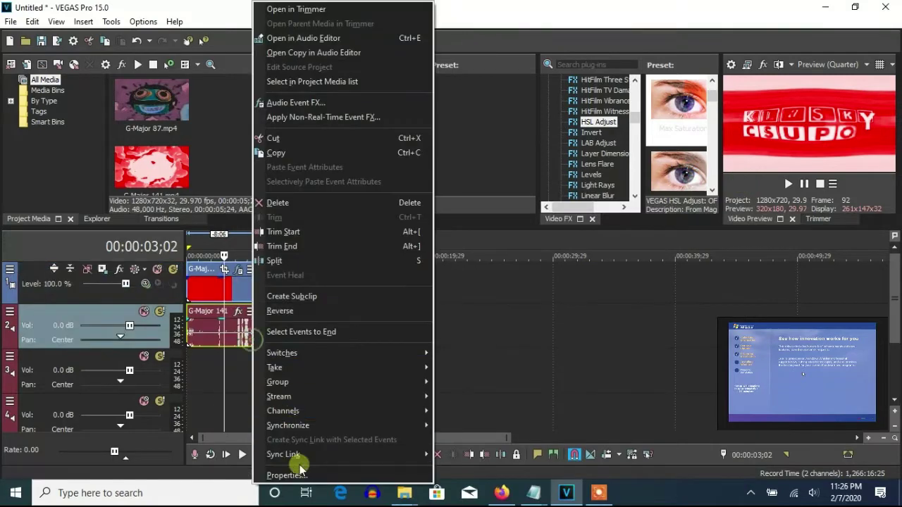
left_click(298, 467)
left_click(490, 208)
left_click(461, 216)
left_click(491, 226)
left_click(490, 246)
left_click(528, 277)
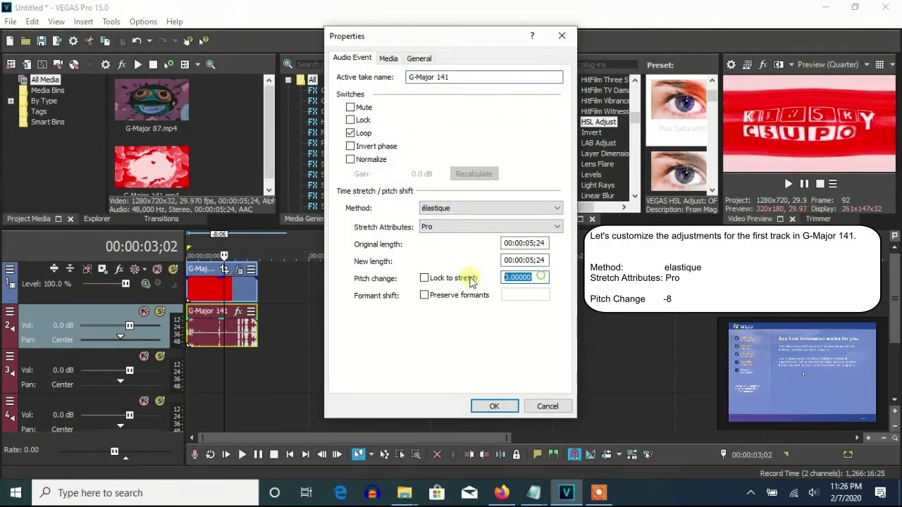
type("-8")
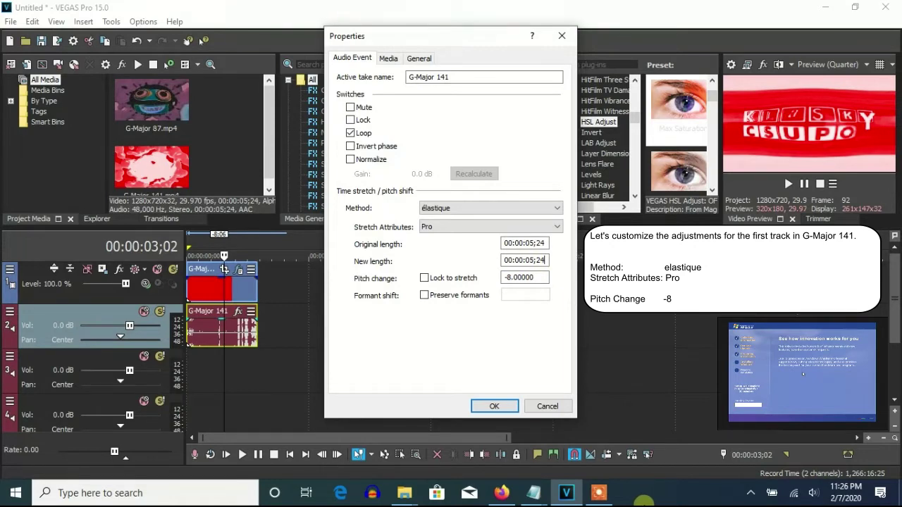
left_click(495, 407)
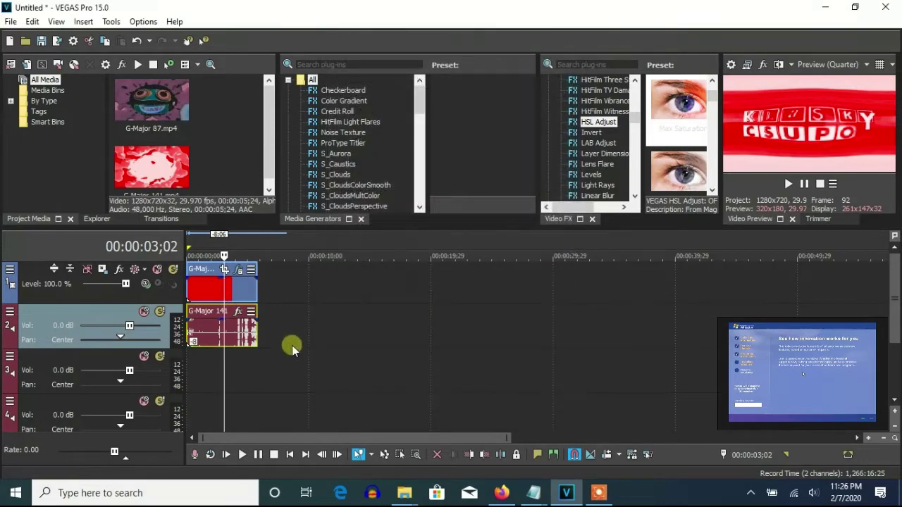
Duplicate the G-Major 141 audio track and set the pitch change of the copied event to 0
right_click(298, 345)
left_click(313, 207)
right_click(240, 382)
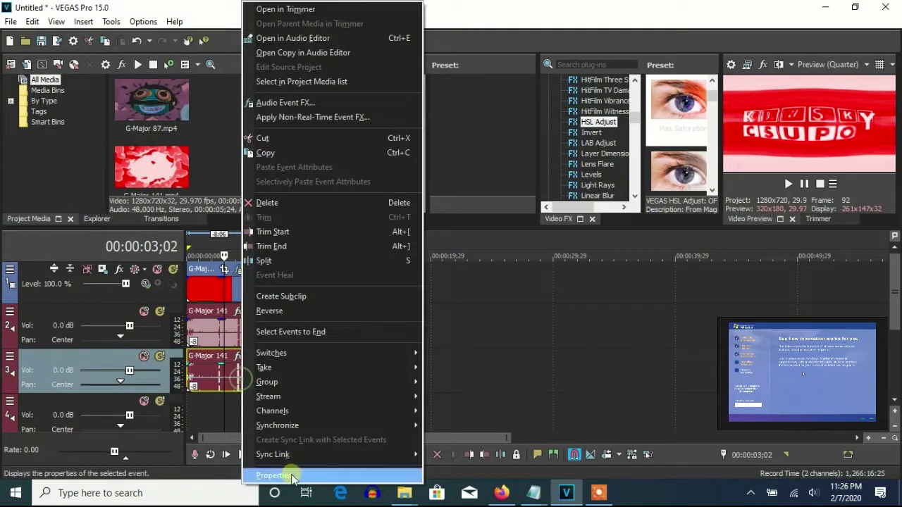
left_click(291, 465)
left_click(525, 277)
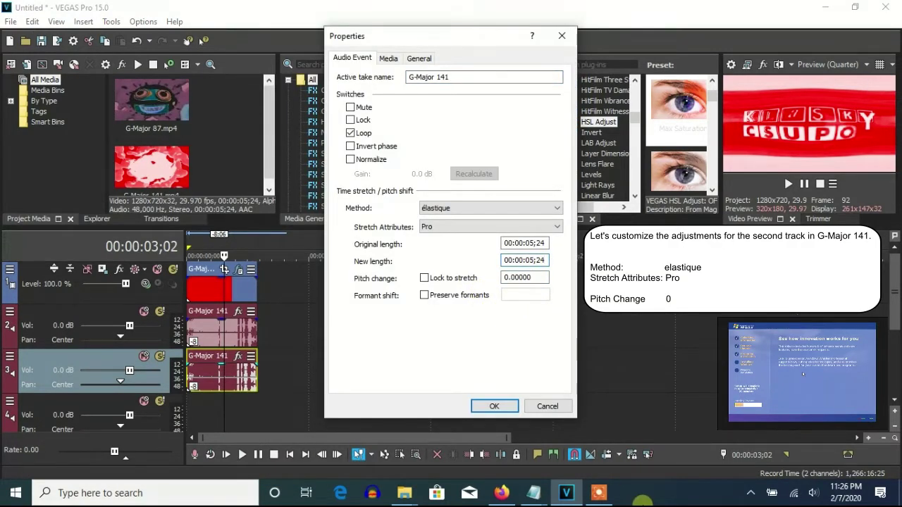
left_click(494, 406)
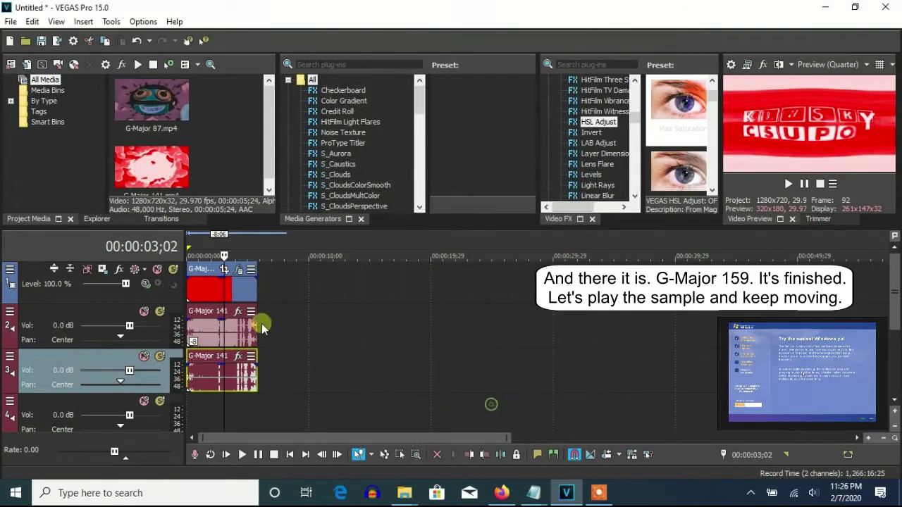
Play the finished G-Major 159 sample from the start of the timeline
left_click(186, 288)
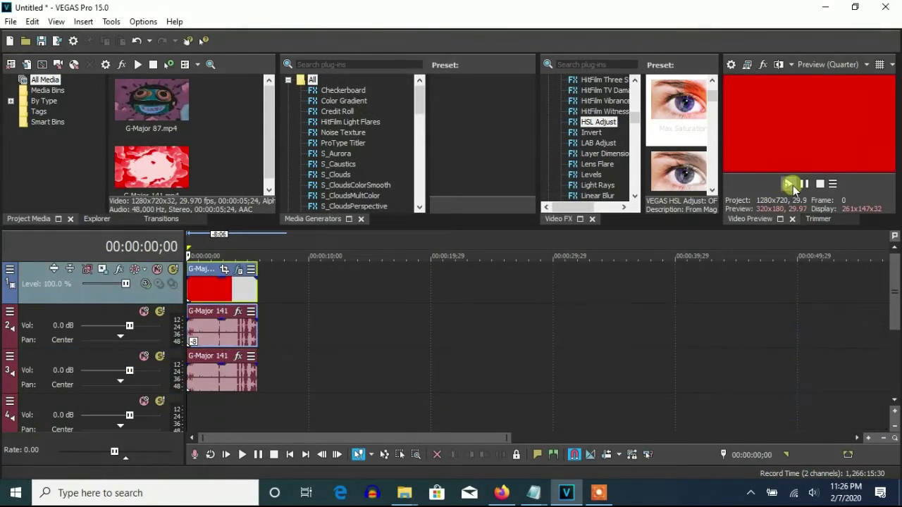
left_click(788, 184)
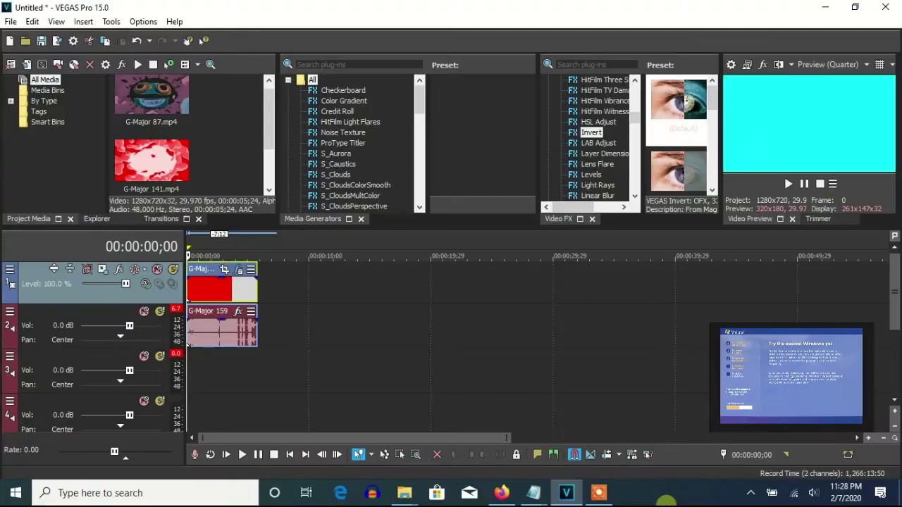
Check the Invert effect settings on the G-Major 159 video event and close them
left_click(239, 270)
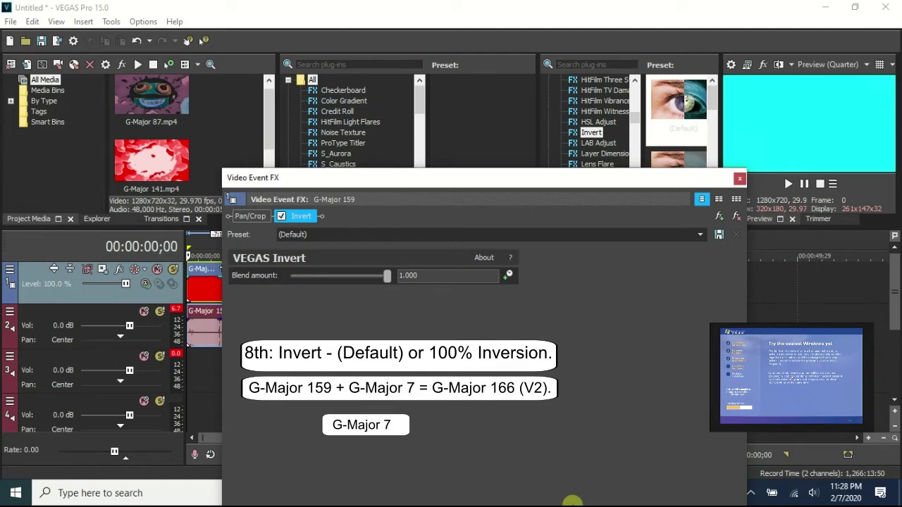
left_click(740, 178)
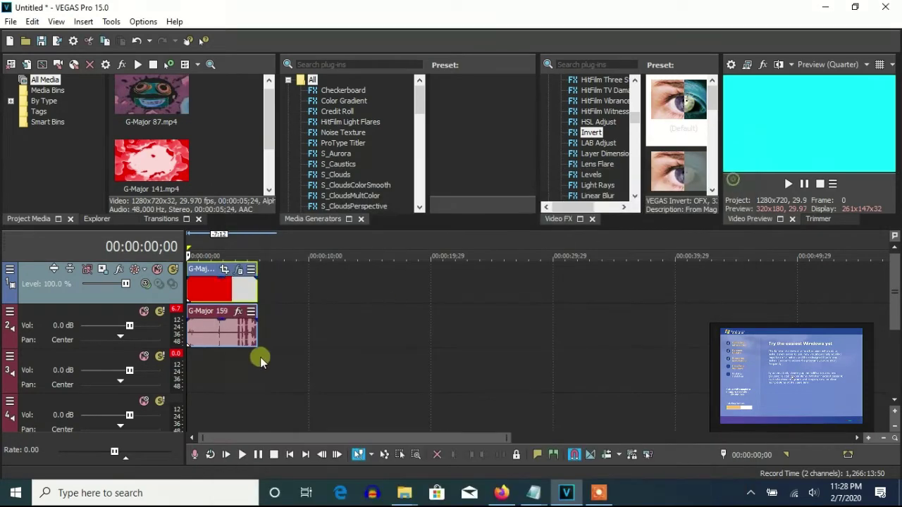
Set the G-Major 159 audio event's stretch attributes to A17. Drums, unpitched (minimum echo), using the Classic method
right_click(219, 331)
left_click(289, 468)
left_click(463, 226)
left_click(479, 369)
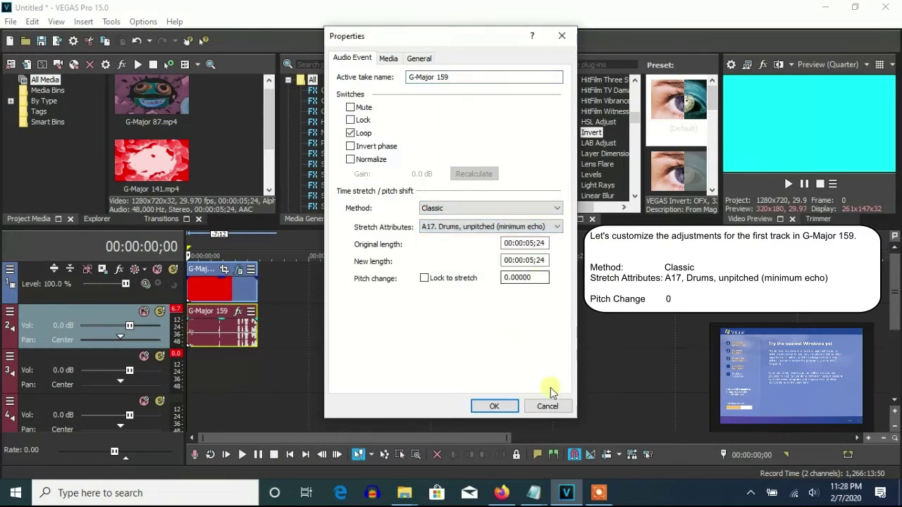
left_click(494, 407)
Duplicate the G-Major 159 audio track and set the pitch change of the copied event to 3
right_click(294, 337)
left_click(314, 99)
right_click(232, 390)
left_click(265, 475)
double_click(521, 277)
type("3")
left_click(546, 260)
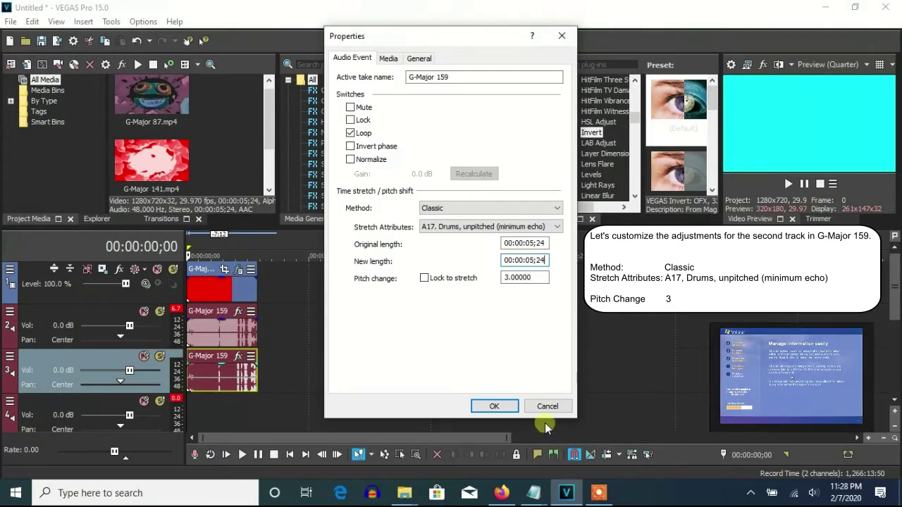
left_click(495, 406)
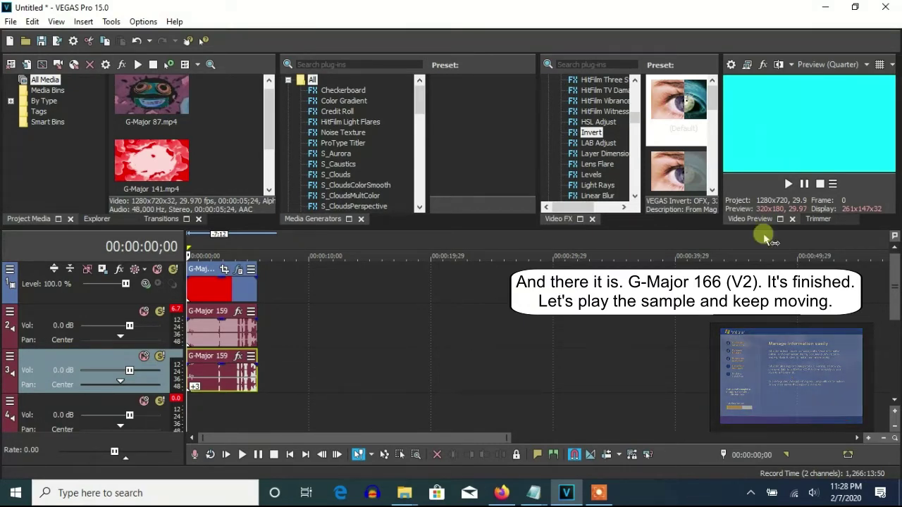
Play the finished G-Major 166 (V2) sample and pause it near the end
left_click(789, 183)
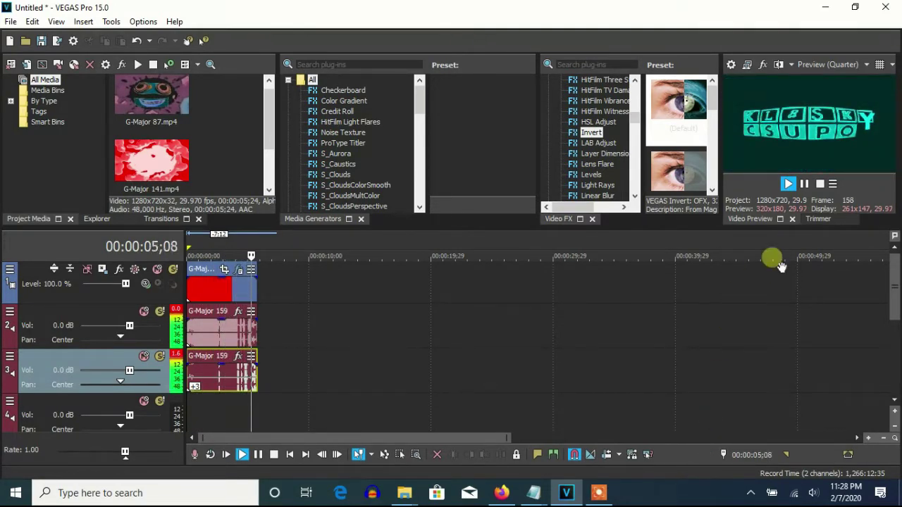
left_click(804, 183)
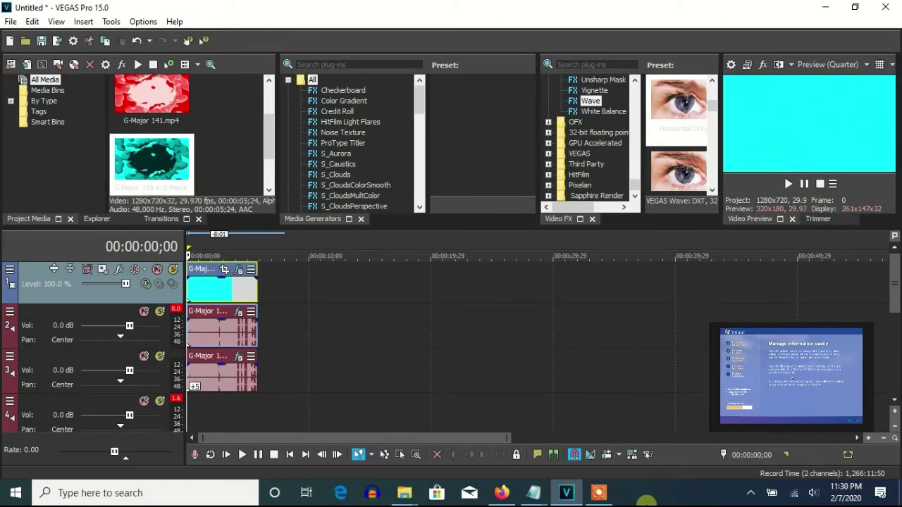
Check the Wave settings on the G-Major 159 in G-Major 7 video event and the ExpressFX Distortion settings on its first audio event
left_click(240, 270)
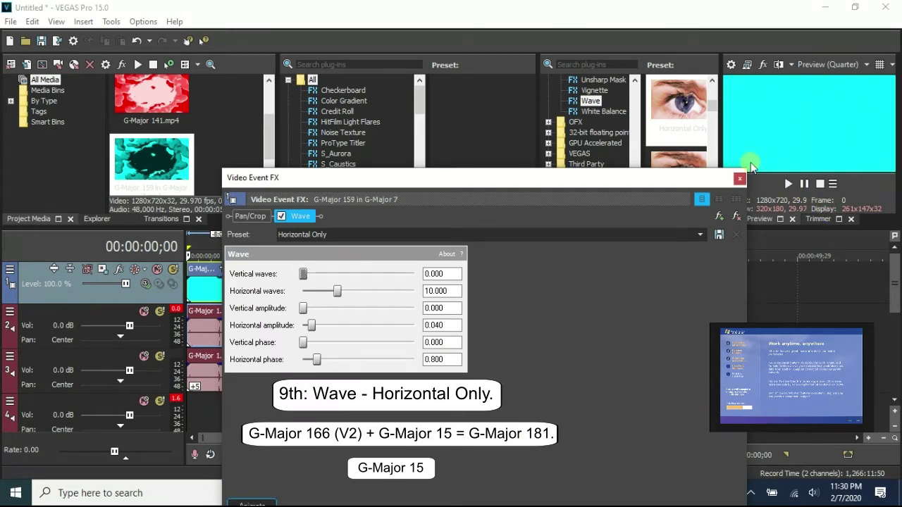
left_click(739, 179)
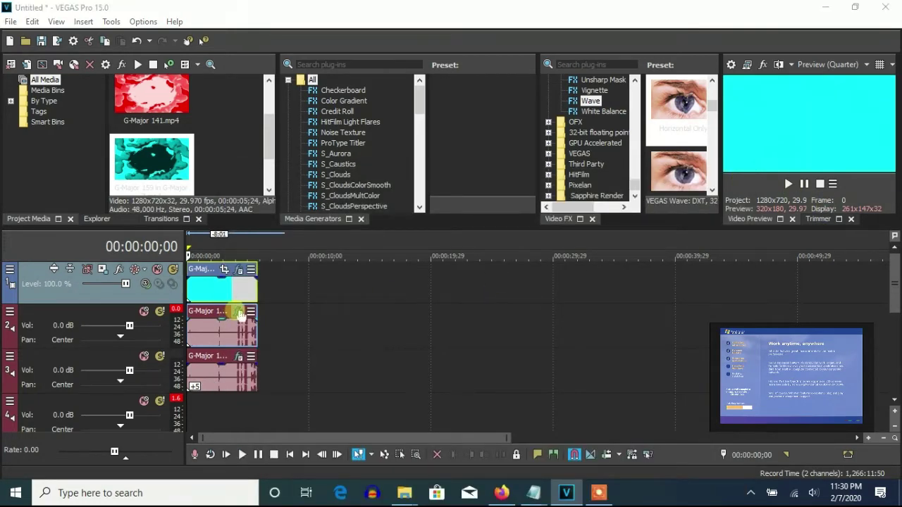
left_click(239, 312)
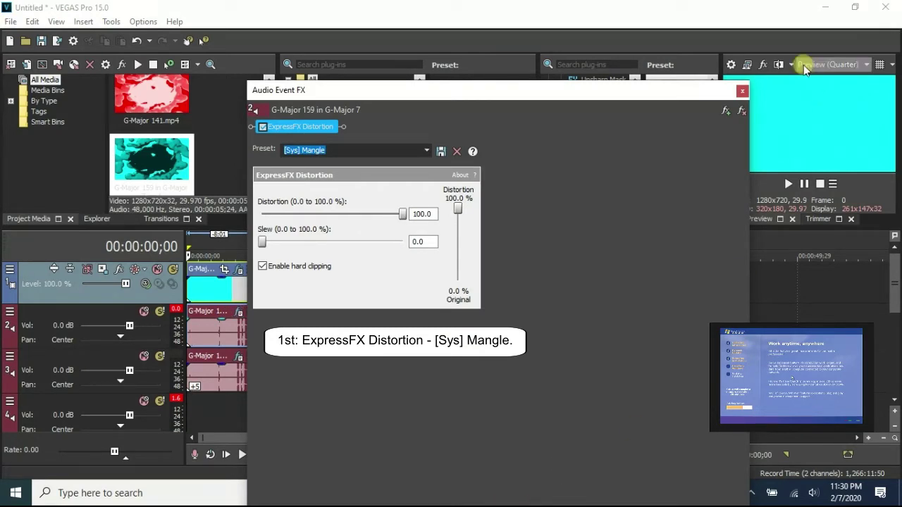
left_click(742, 91)
Check the stretch method, stretch attributes and pitch change of the first G-Major 159 in G-Major 7 audio event
right_click(239, 337)
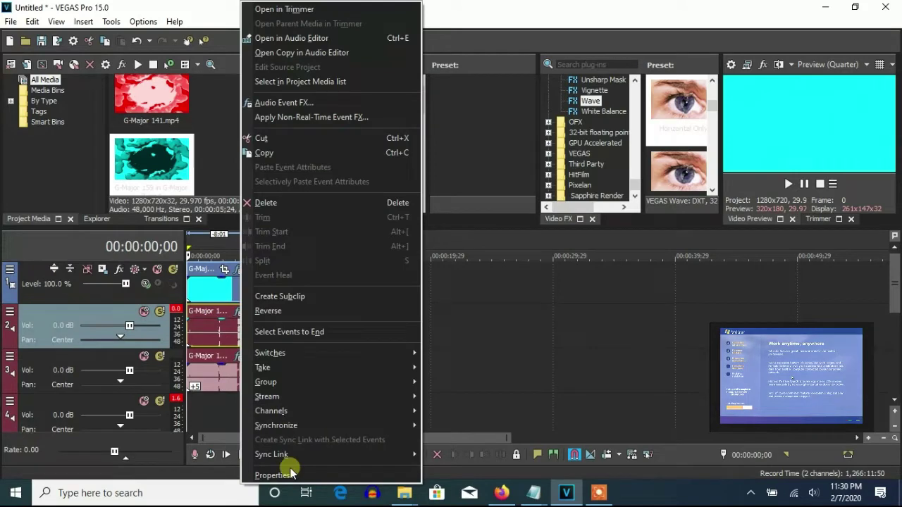
left_click(279, 475)
scroll(475, 208, "up", 1)
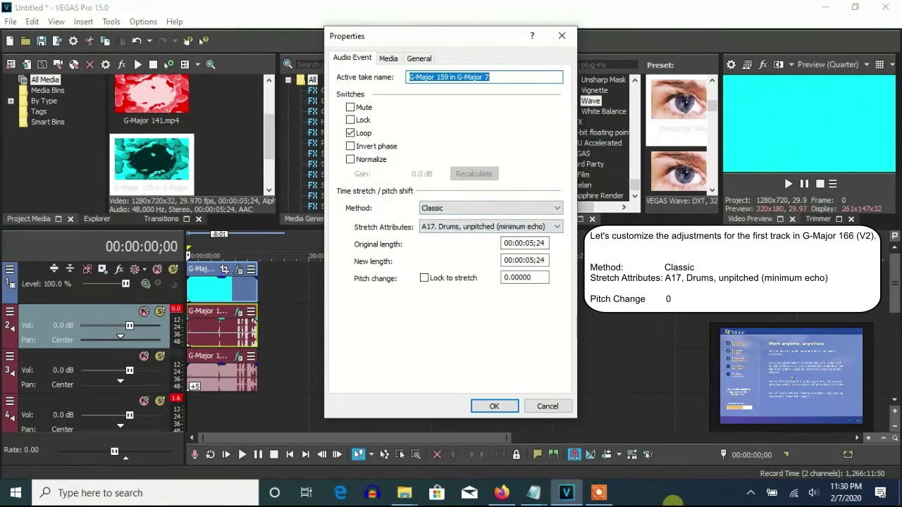
left_click(494, 407)
Check the ExpressFX Distortion settings and the time stretch and pitch shift properties of the second G-Major 159 in G-Major 7 audio event
left_click(239, 356)
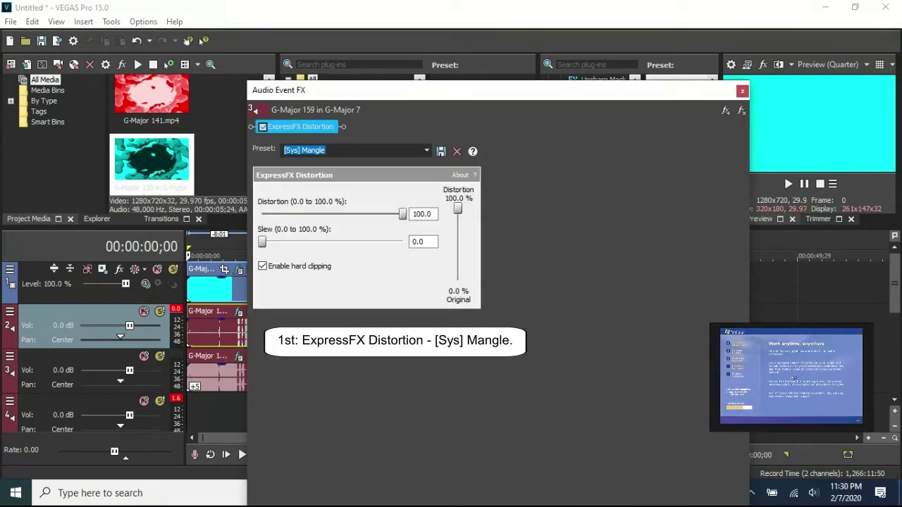
left_click(744, 92)
right_click(256, 381)
left_click(282, 475)
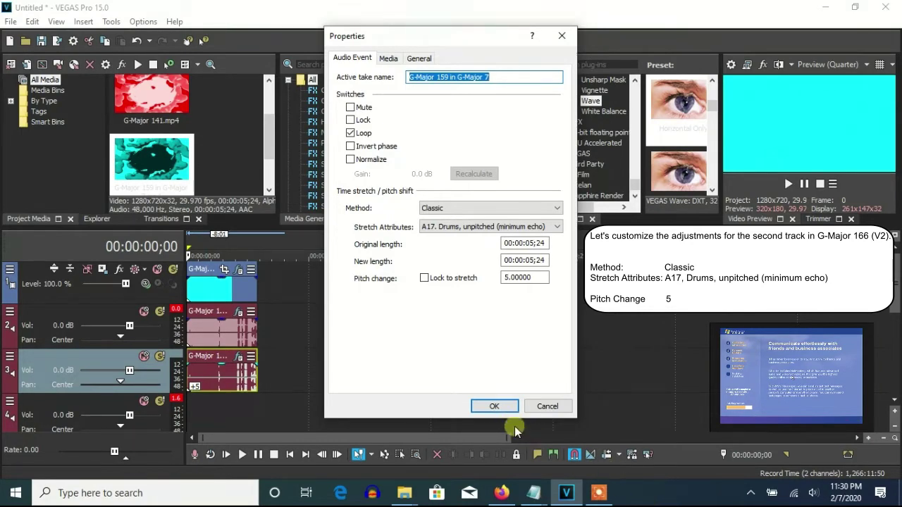
left_click(492, 407)
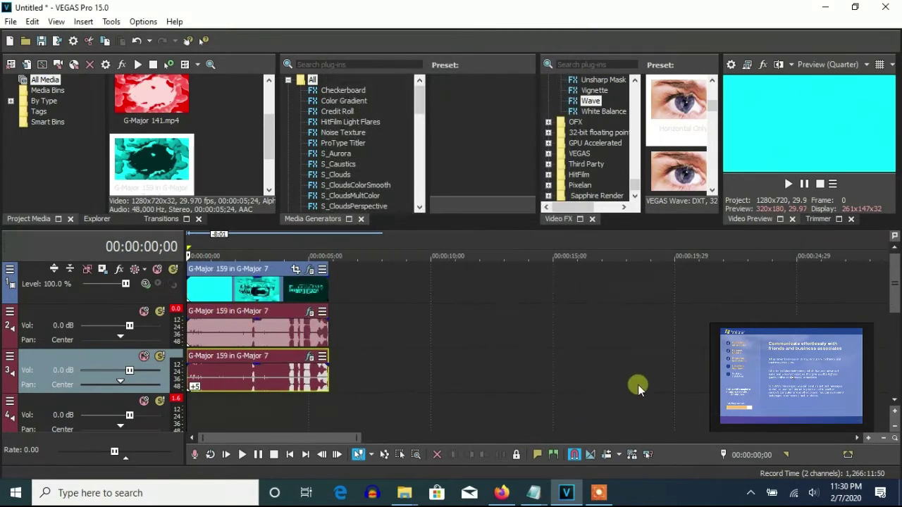
Adjust the timeline zoom, play the finished G-Major 181 sample and pause it near the end
key("Down")
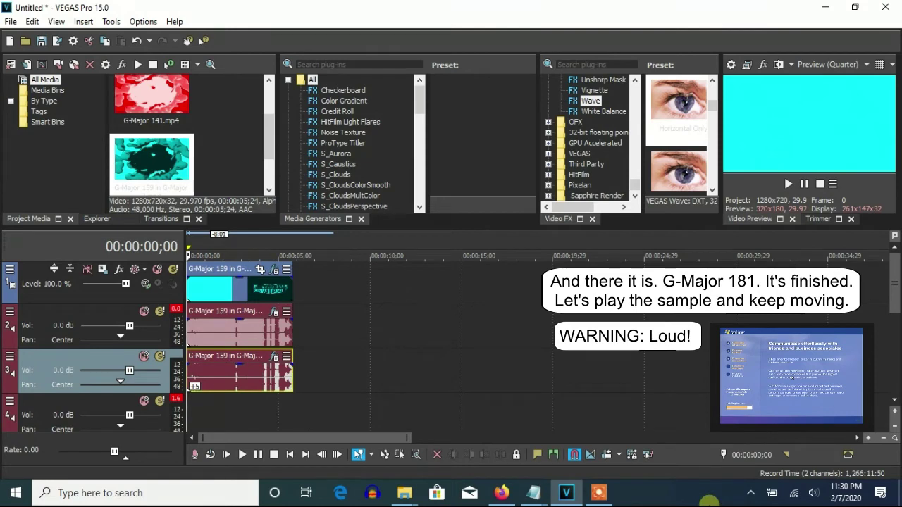
key("Up")
key("Up")
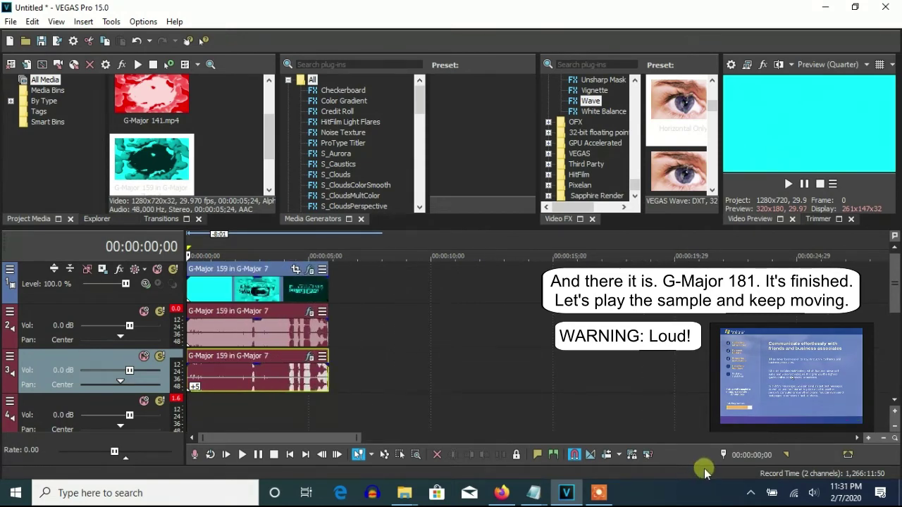
left_click(788, 184)
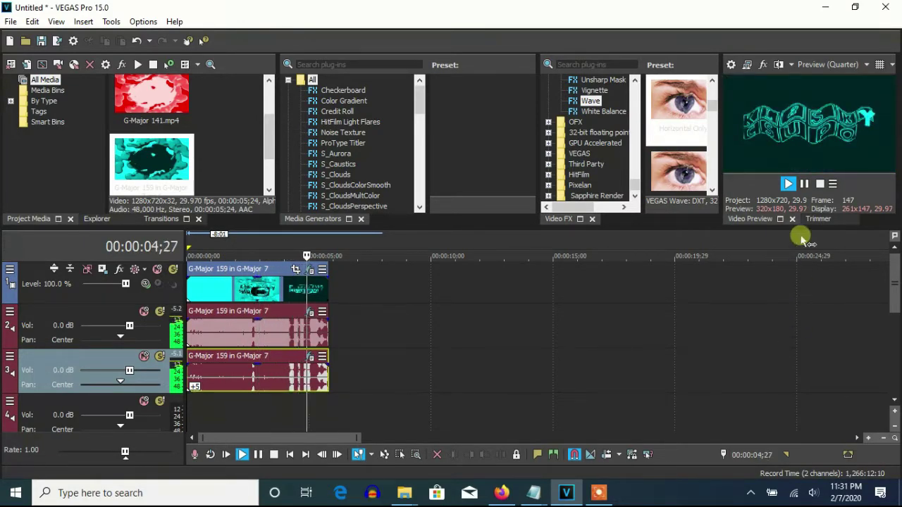
left_click(804, 187)
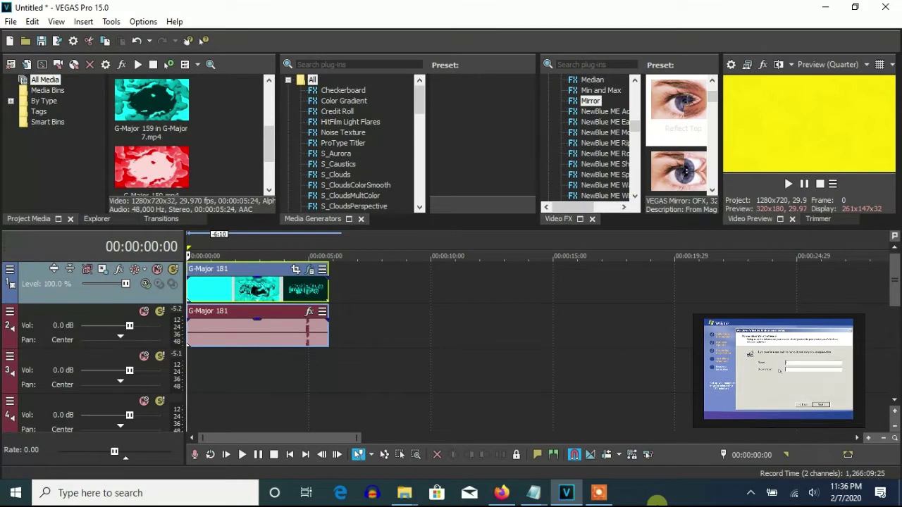
Check the HSL Adjust and Mirror settings on the G-Major 181 video event
left_click(310, 271)
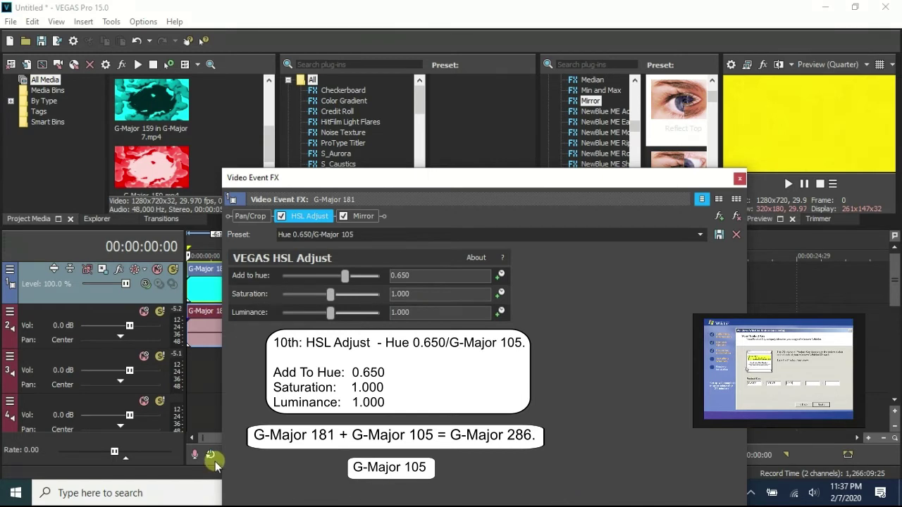
left_click(368, 215)
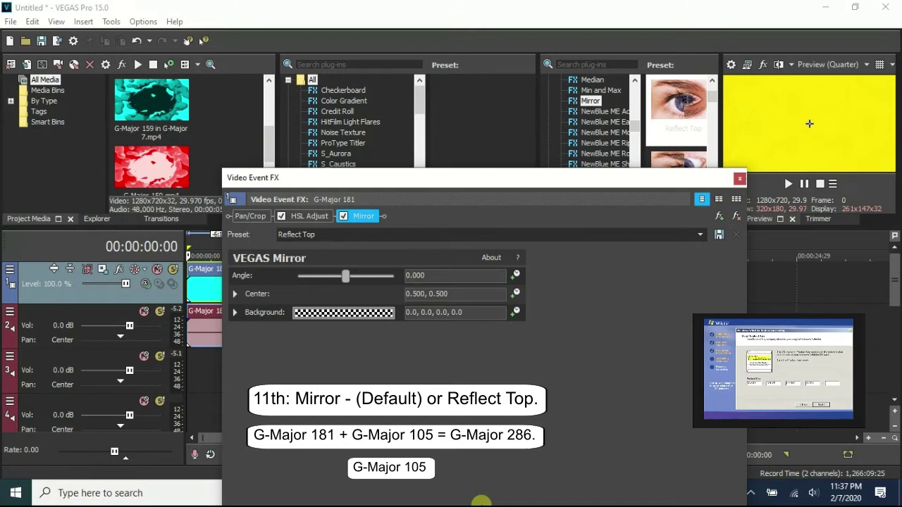
left_click(740, 179)
Set the G-Major 181 audio event to the élastique method with Efficient attributes and a pitch change of -3, and play the result
right_click(292, 331)
left_click(356, 475)
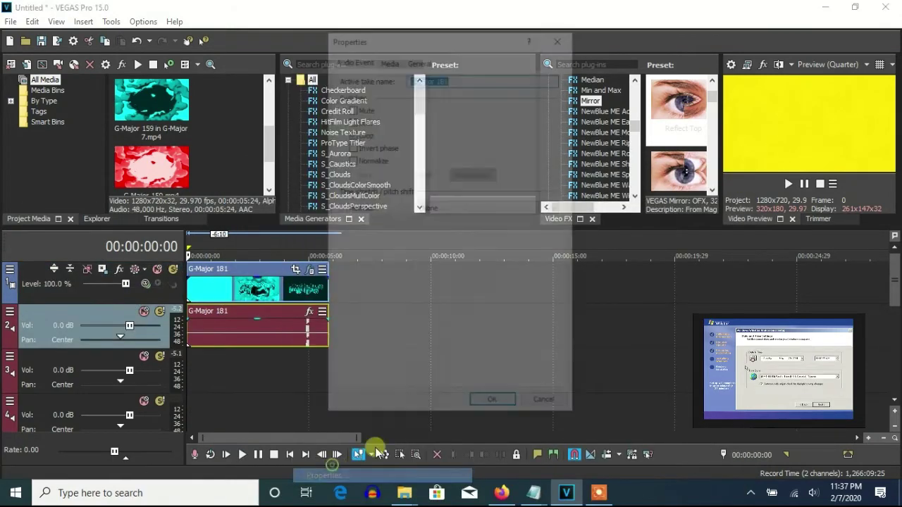
scroll(469, 209, "down", 1)
double_click(533, 277)
type("-3")
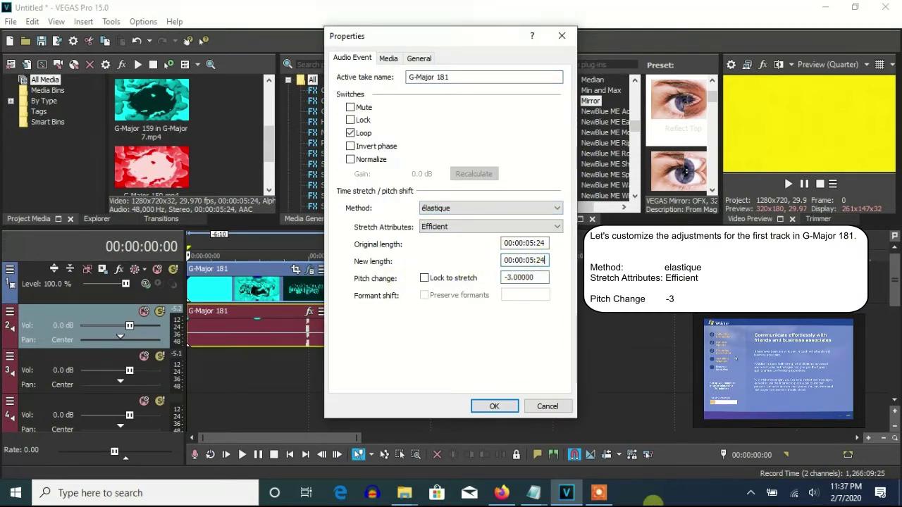
left_click(494, 407)
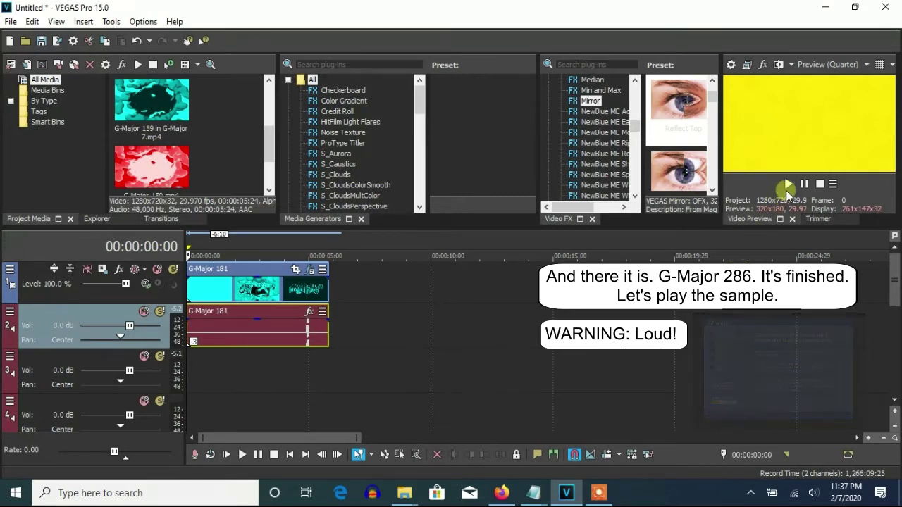
key("space")
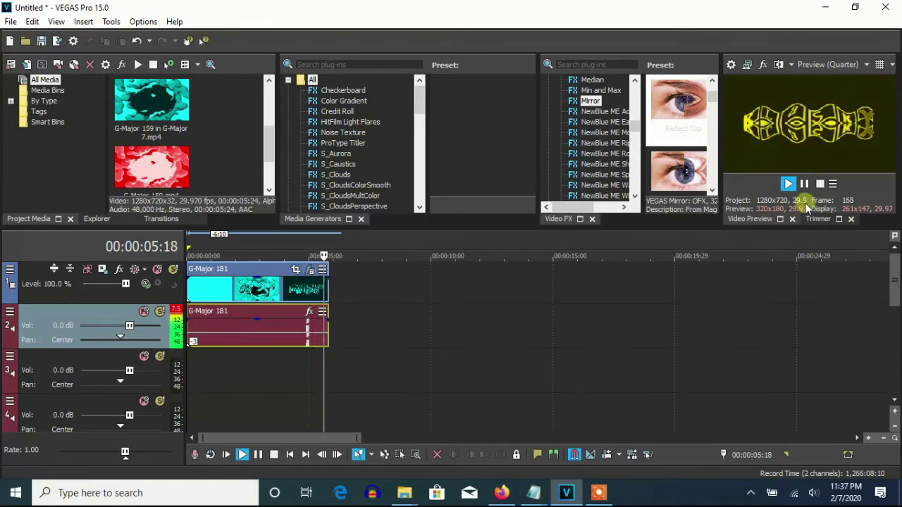
left_click(598, 495)
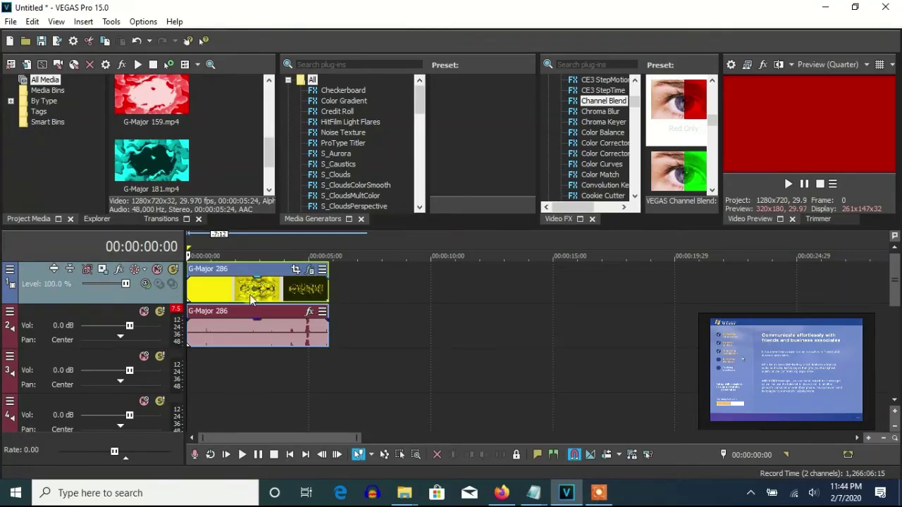
Check the Channel Blend and TV Simulator settings on the G-Major 286 video event
right_click(268, 295)
left_click(317, 107)
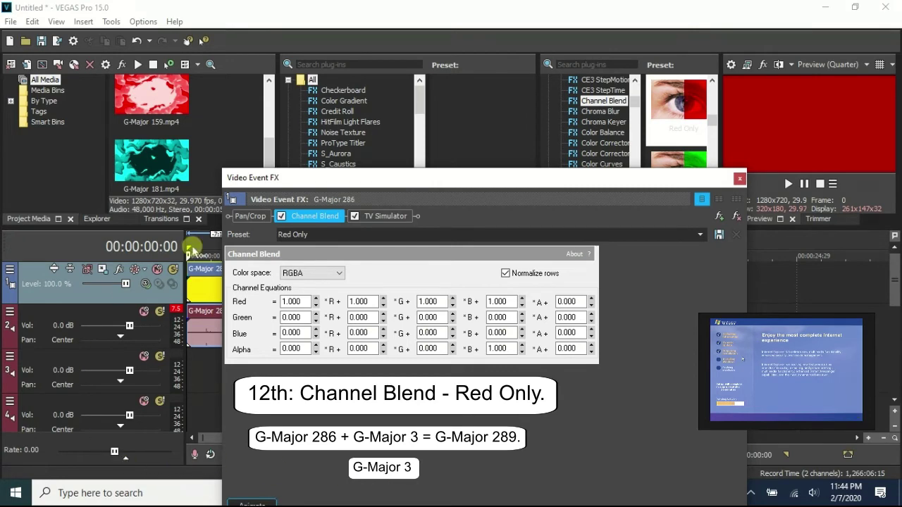
left_click(373, 216)
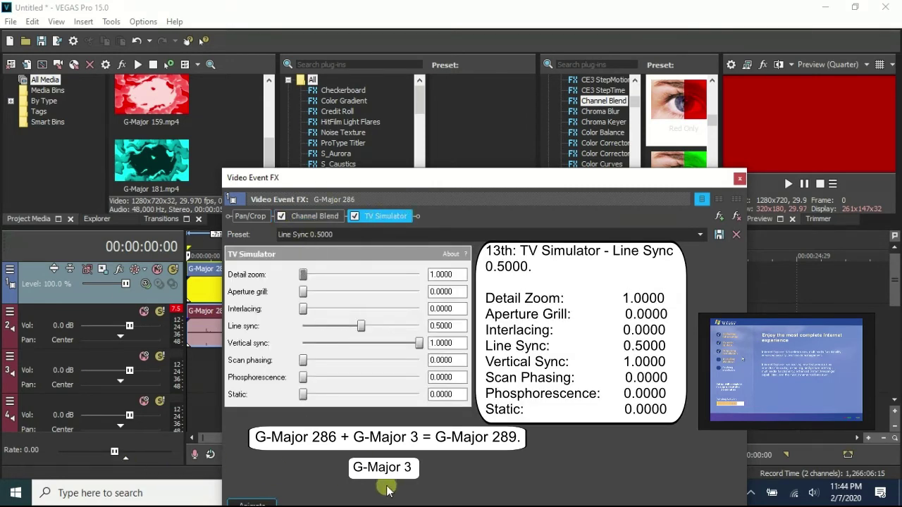
left_click(740, 179)
Set the G-Major 286 audio event to the Classic method, A17. Drums, unpitched (minimum echo) attributes and a pitch change of -6
right_click(303, 321)
left_click(338, 477)
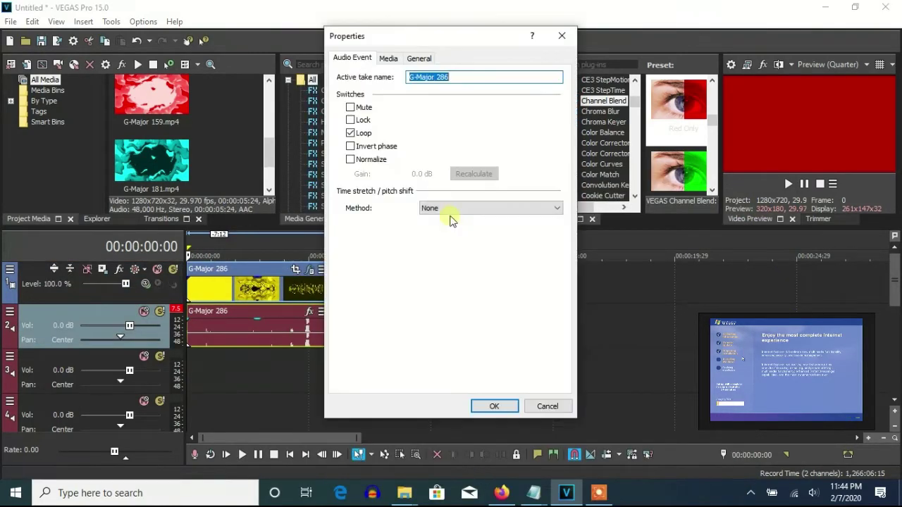
left_click(491, 208)
left_click(452, 240)
left_click(487, 226)
scroll(465, 317, "down", 3)
left_click(503, 374)
double_click(536, 277)
type("-6")
left_click(543, 260)
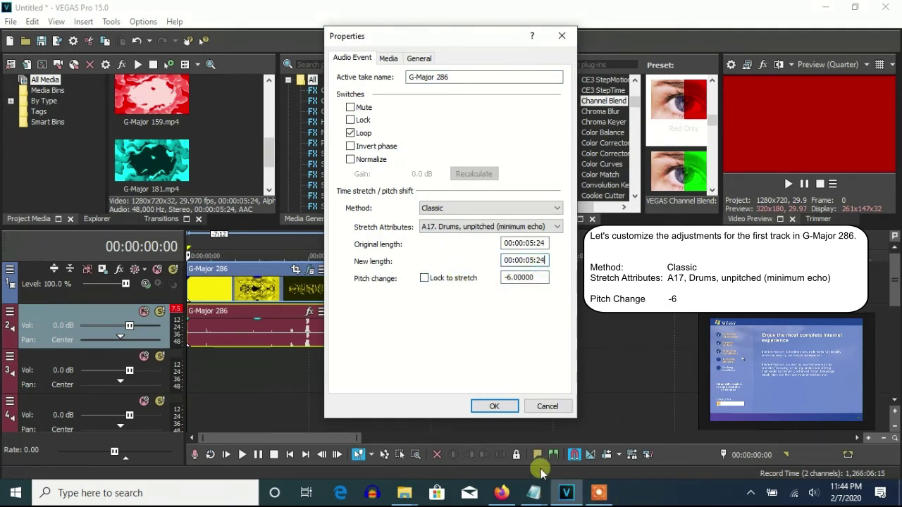
left_click(496, 407)
Duplicate the G-Major 286 audio track and set the pitch change of the copied event to 0
right_click(380, 311)
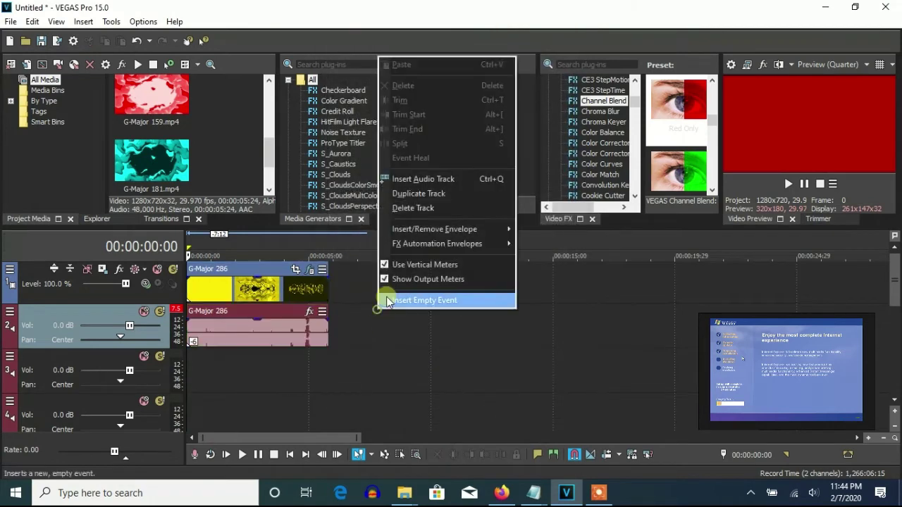
left_click(407, 192)
right_click(299, 372)
left_click(345, 456)
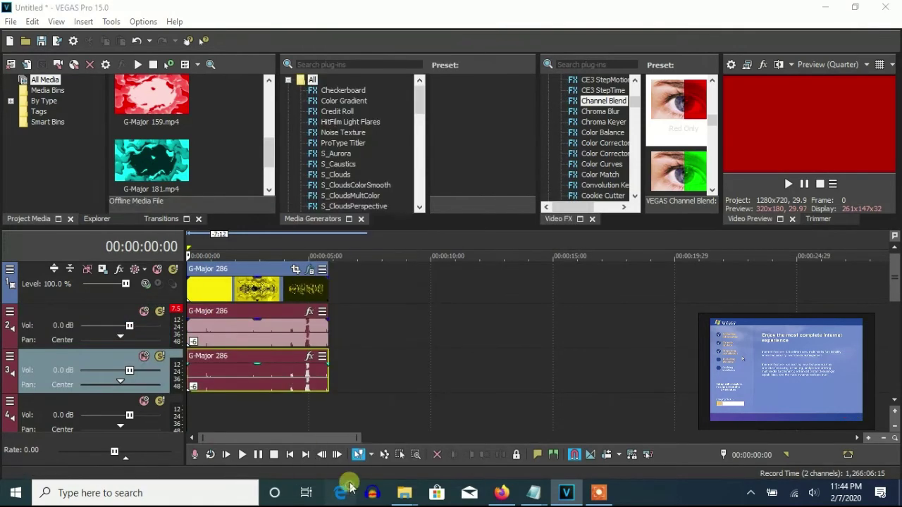
right_click(313, 387)
left_click(331, 475)
double_click(545, 277)
type("0")
left_click(537, 261)
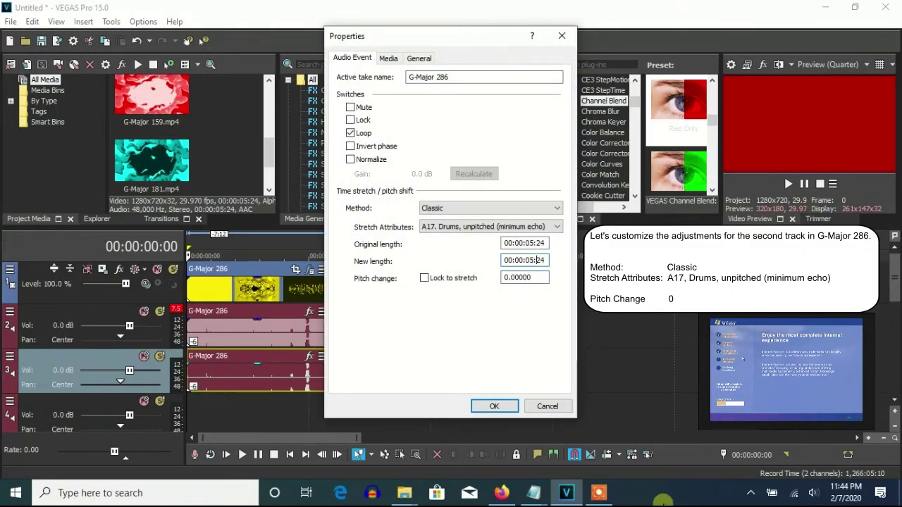
left_click(494, 409)
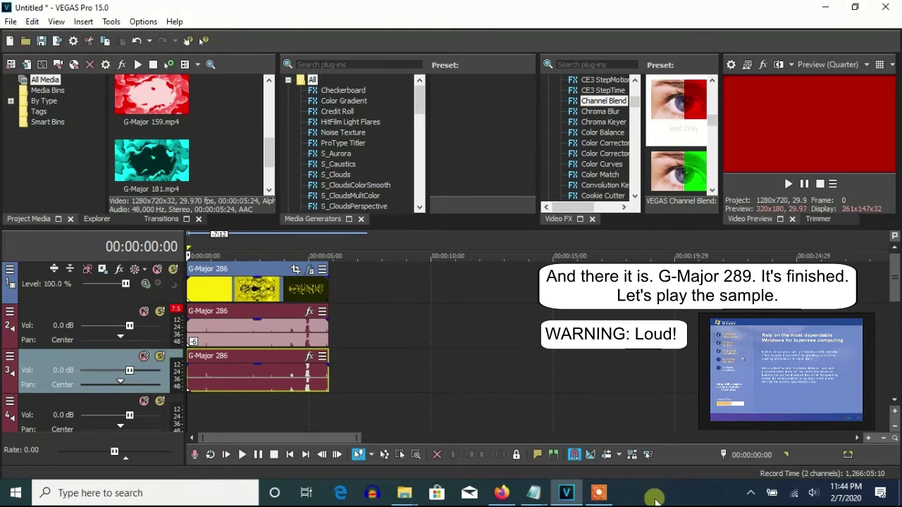
Play the finished G-Major 289 sample and pause it
left_click(787, 184)
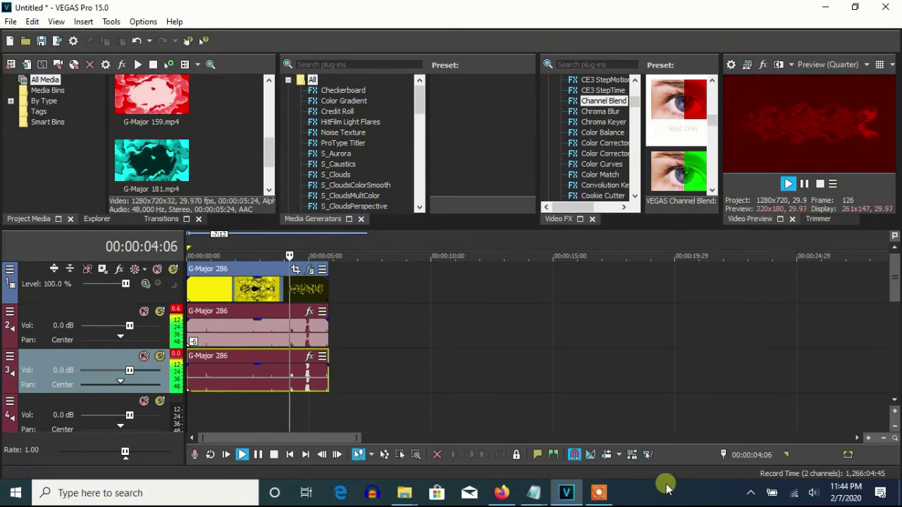
left_click(804, 183)
left_click(598, 495)
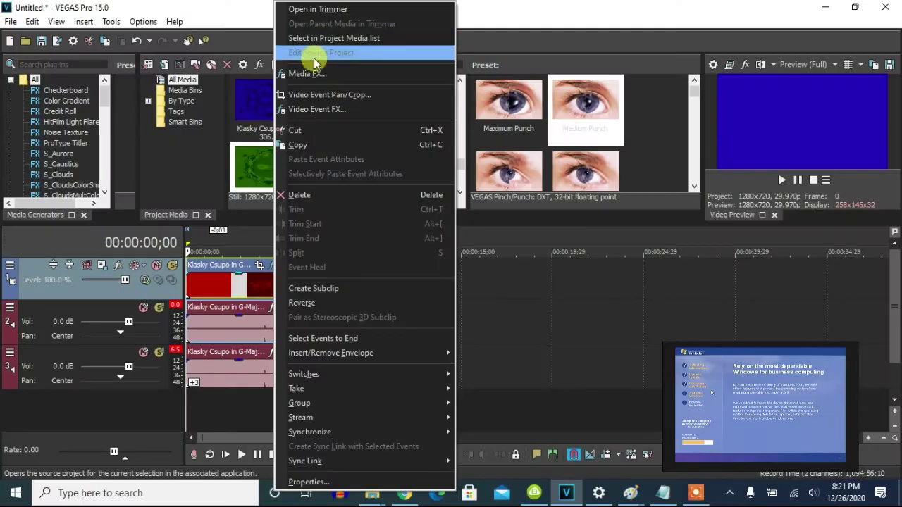
Check the Mirror, HSL Adjust and Pinch/Punch settings on the Klasky Csupo in G-Major 289 video event
left_click(331, 105)
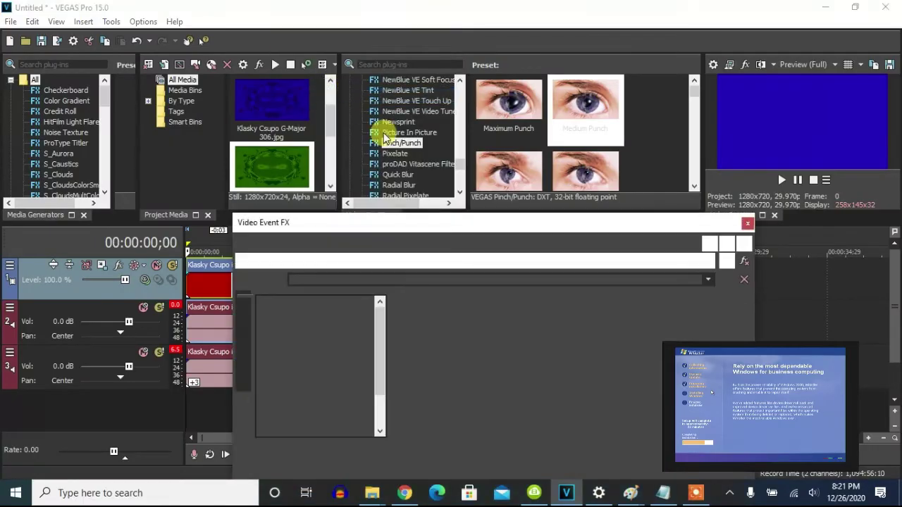
left_click_drag(397, 227, 331, 78)
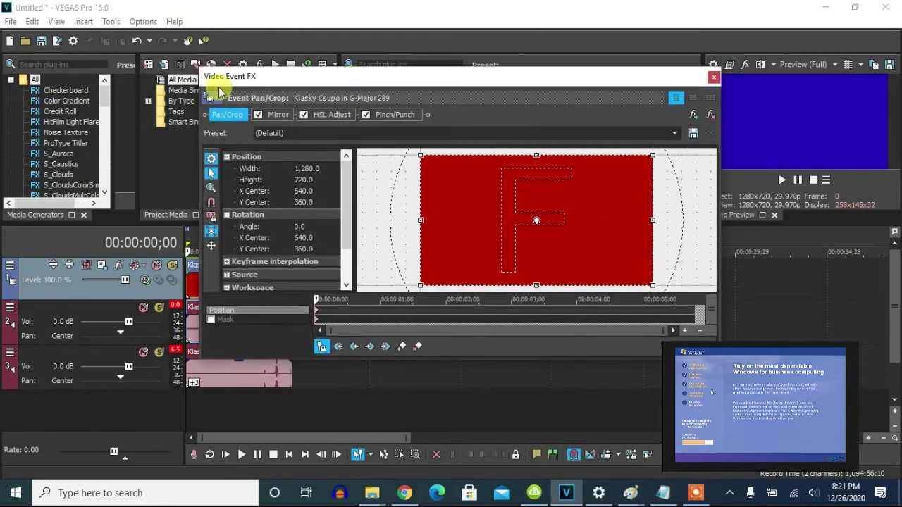
left_click(278, 114)
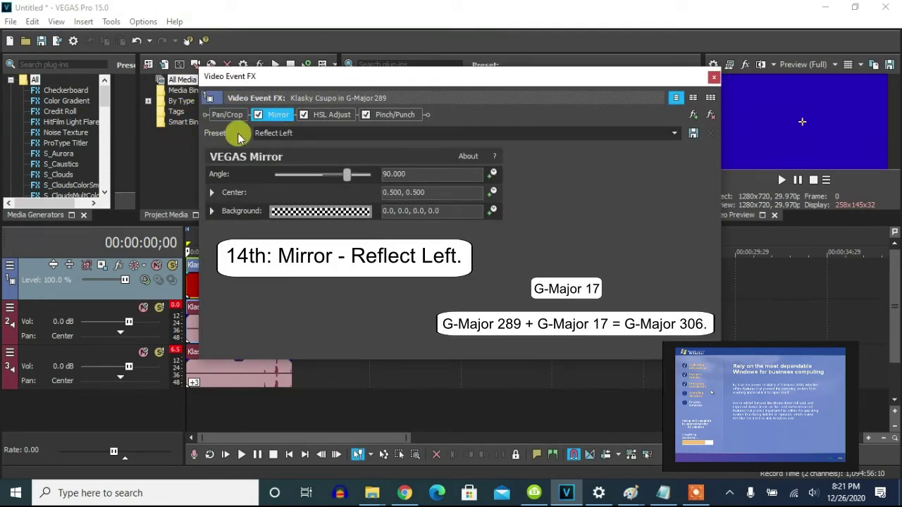
left_click(324, 115)
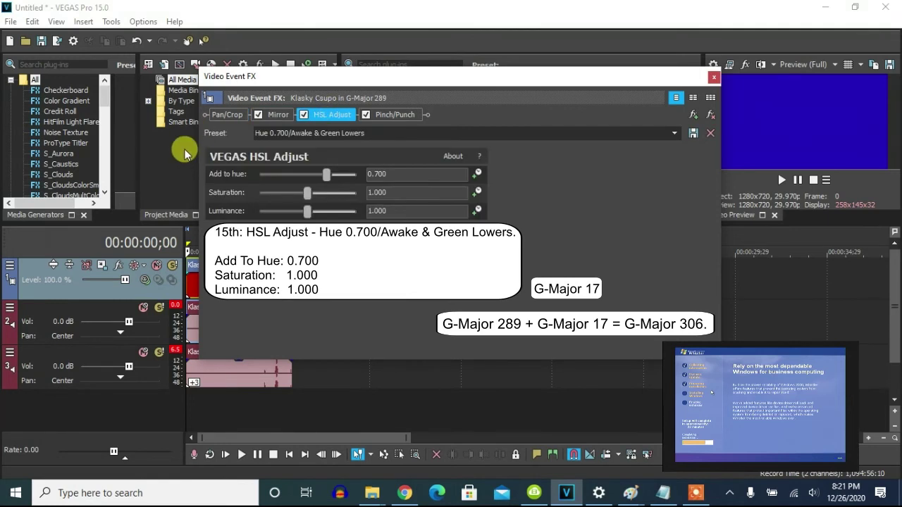
left_click(391, 115)
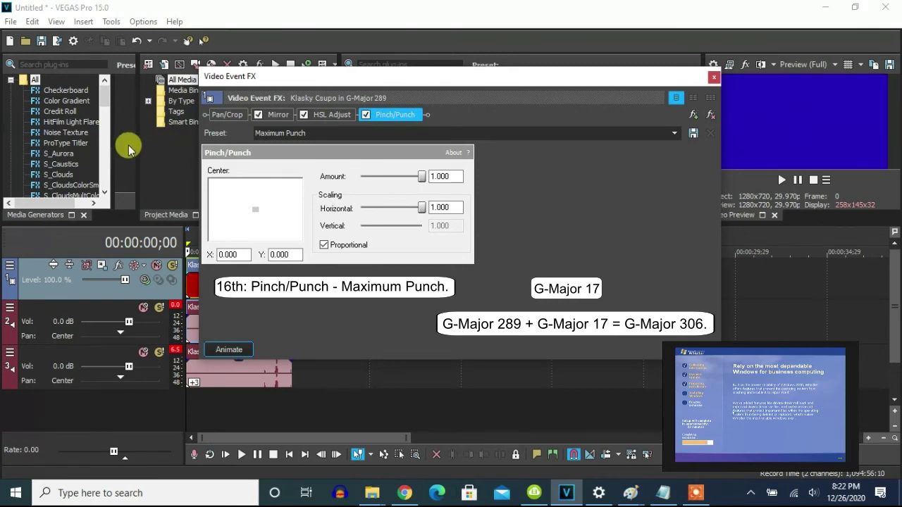
left_click(714, 77)
Check the time stretch and pitch shift properties of both Klasky Csupo in G-Major 289 audio events
right_click(248, 320)
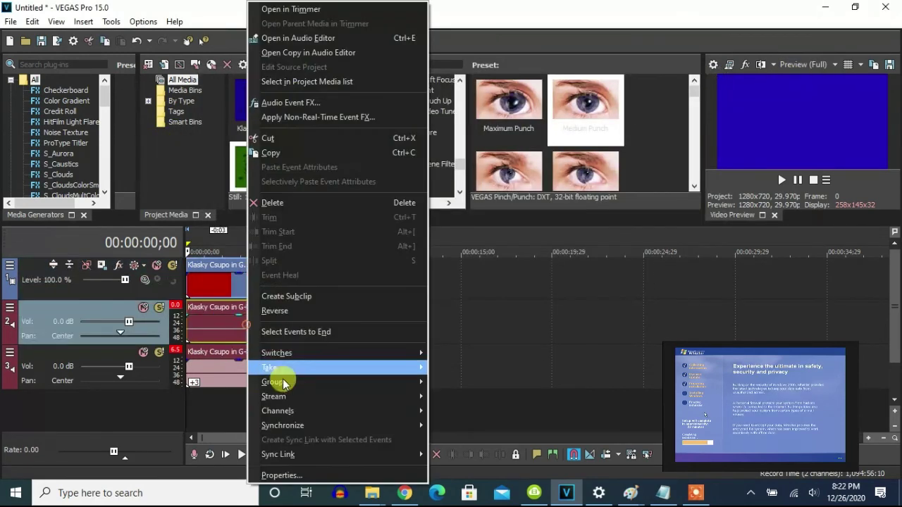
left_click(285, 480)
scroll(485, 209, "down", 1)
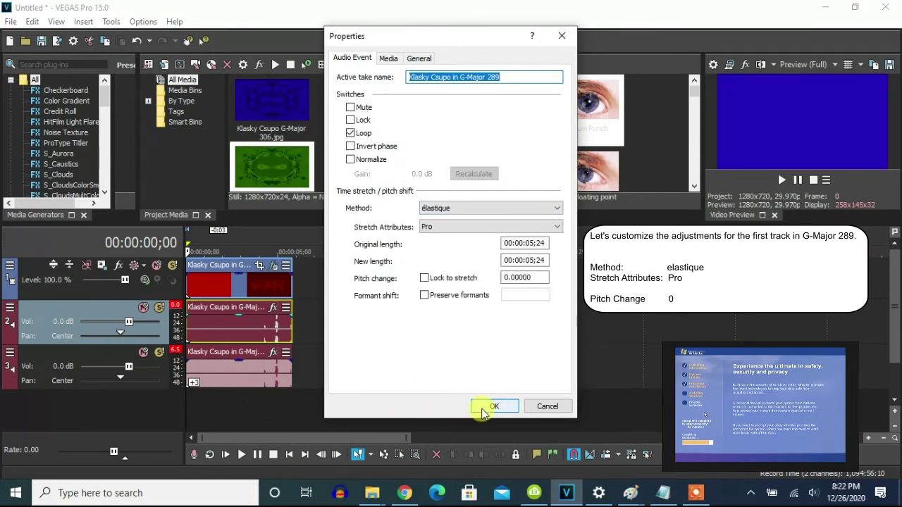
left_click(493, 406)
right_click(258, 383)
left_click(299, 457)
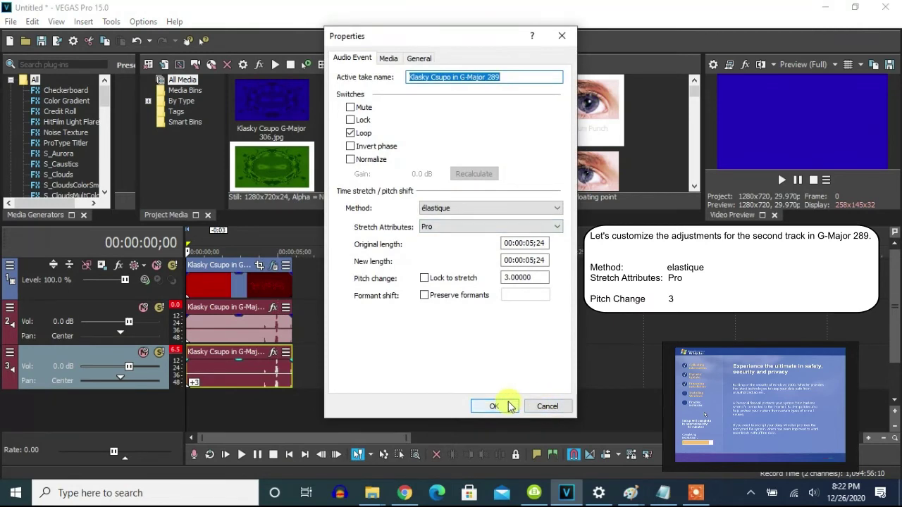
left_click(495, 407)
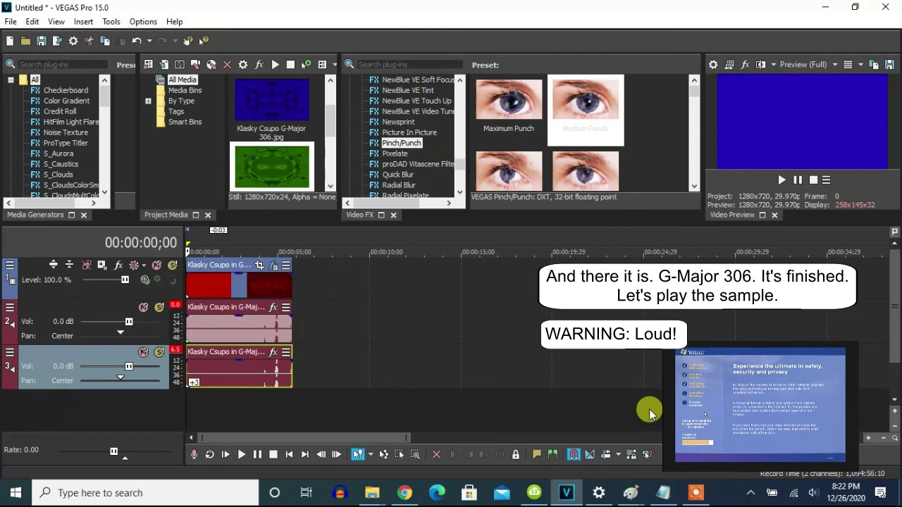
Play the finished G-Major 306 sample
left_click(782, 180)
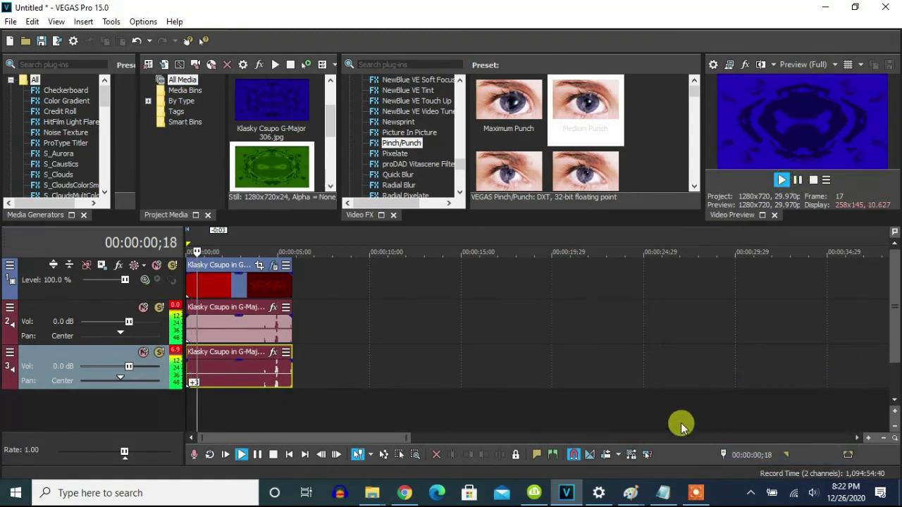